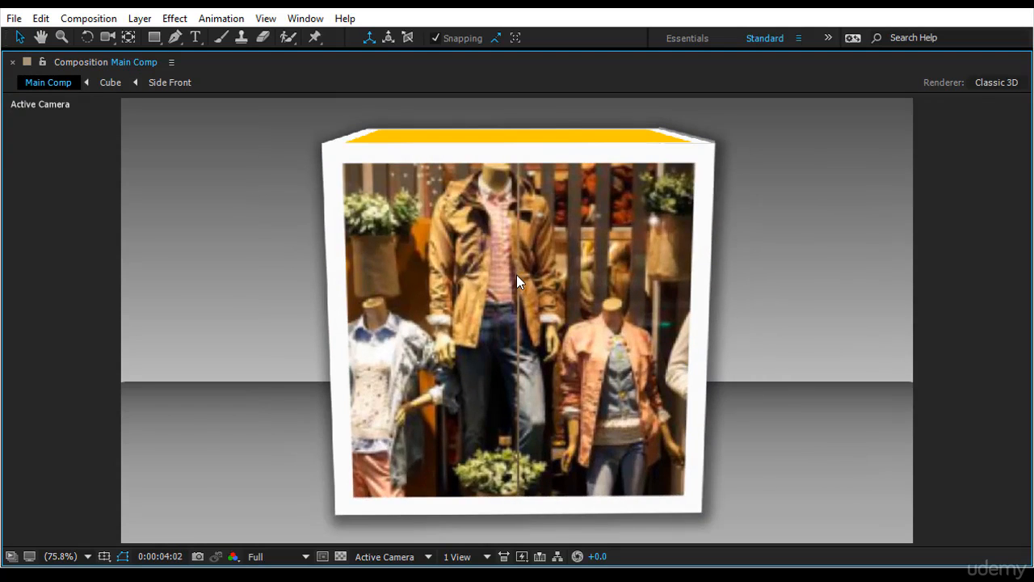
Play back the animation of the three rotating cubes in the Practice composition, also in an enlarged viewer.
key(grave)
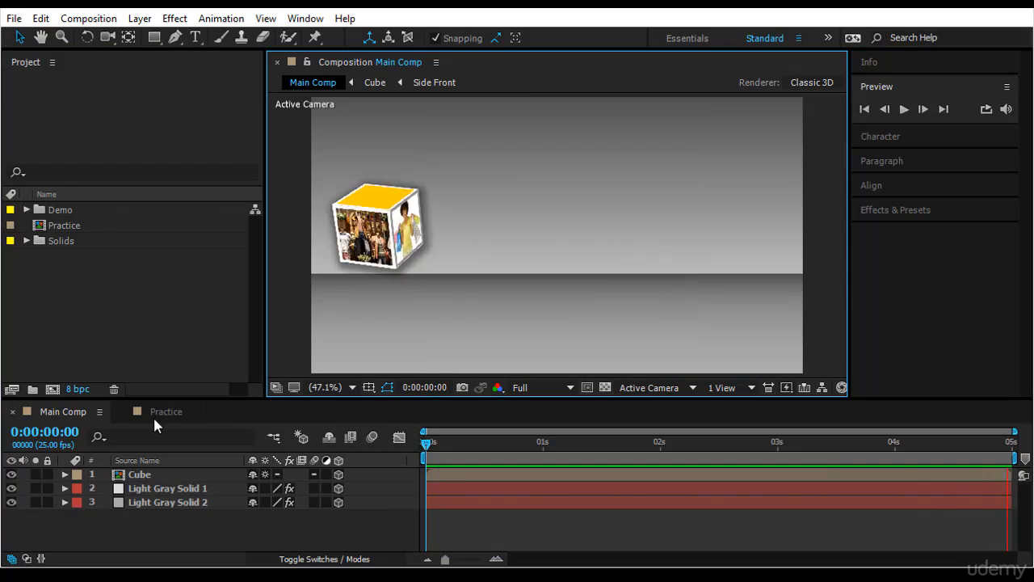
click(179, 412)
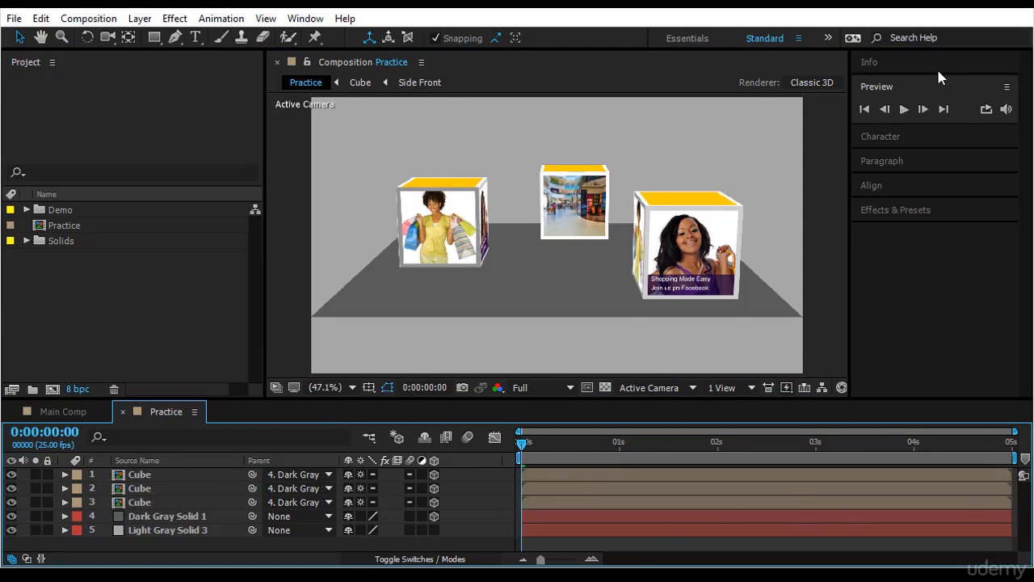
click(903, 109)
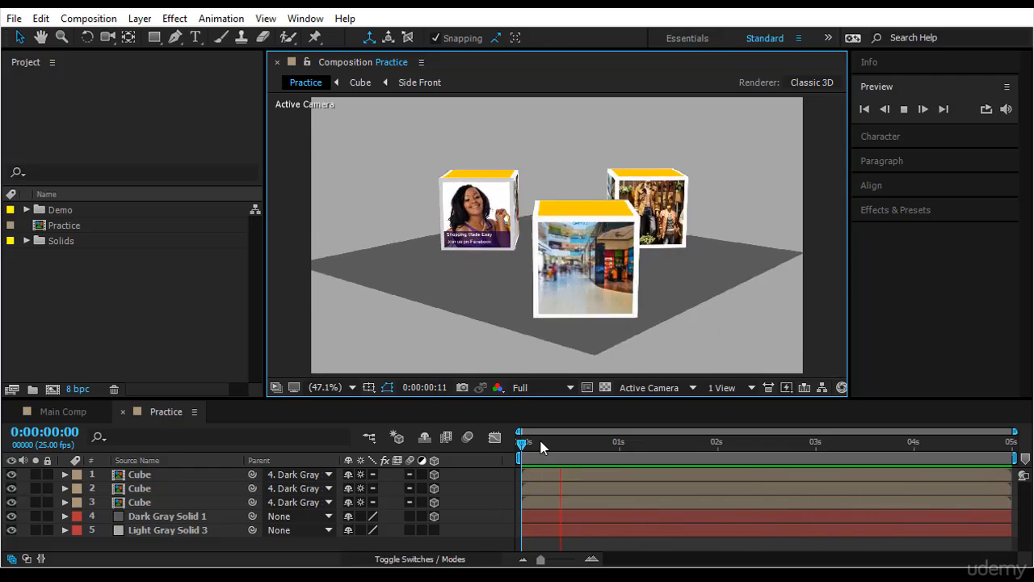
key(space)
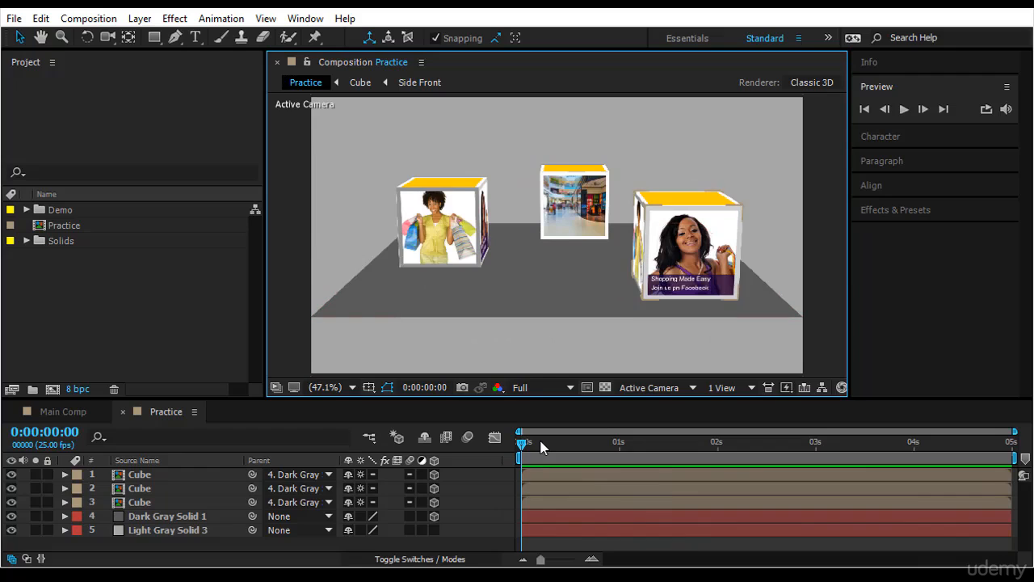
key(KP_2)
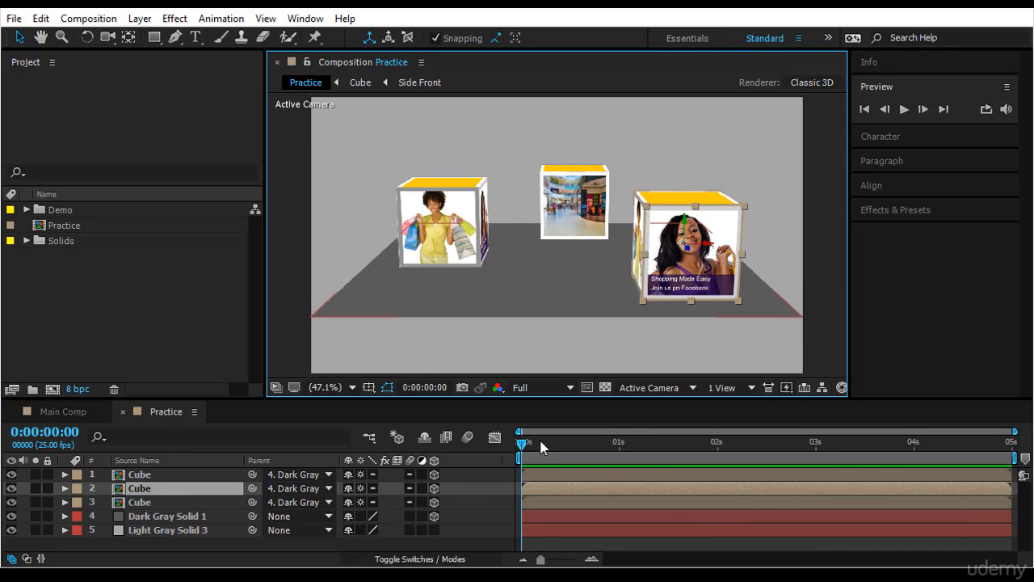
key(grave)
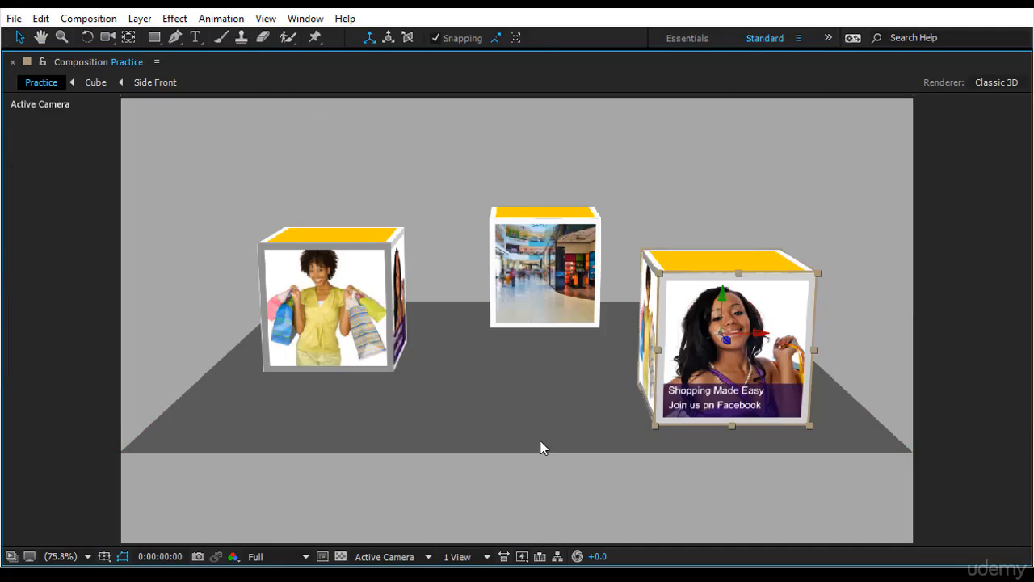
key(space)
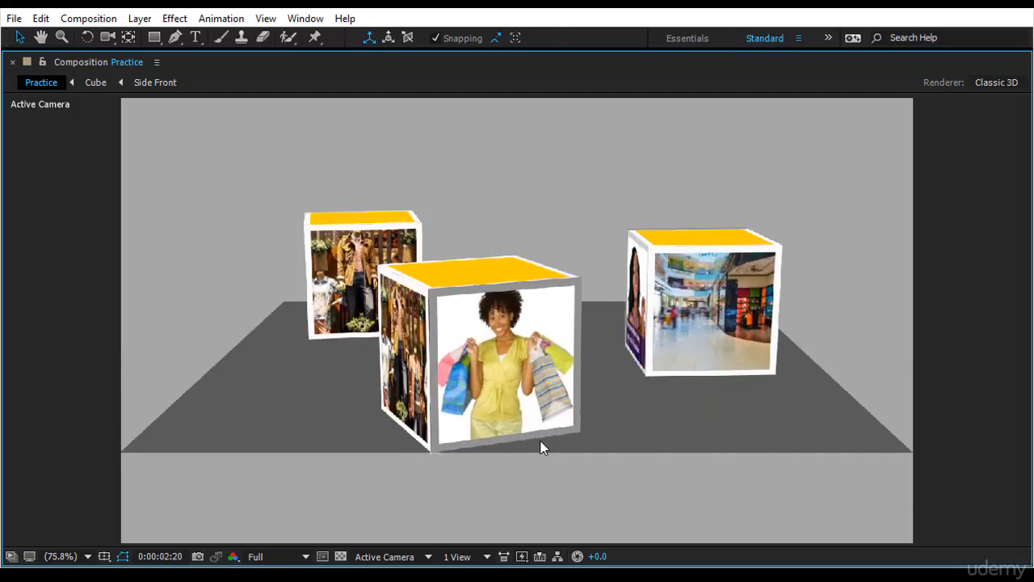
key(grave)
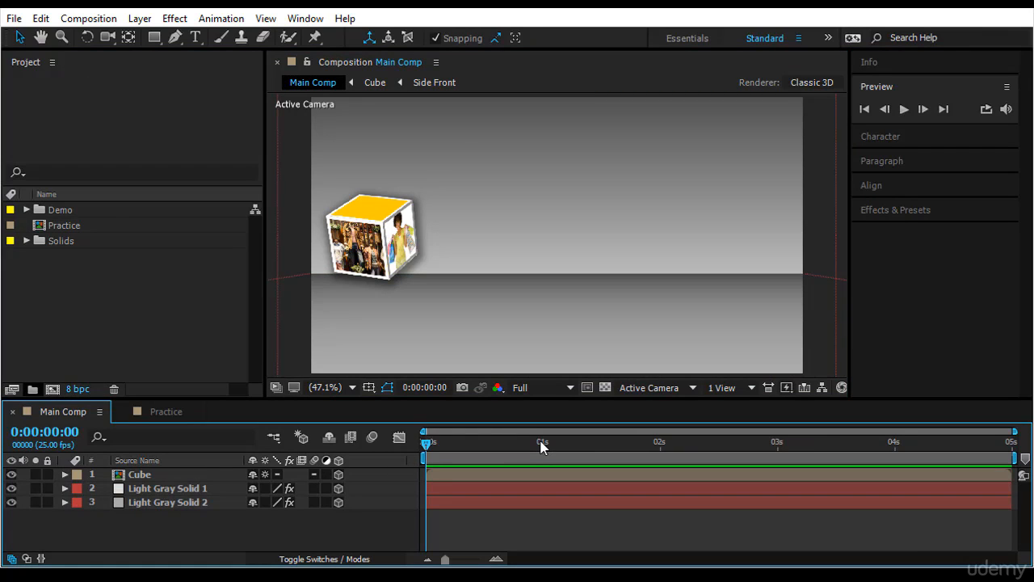
Create a new project folder named Course.
key(ctrl+alt+shift+n)
text(Course)
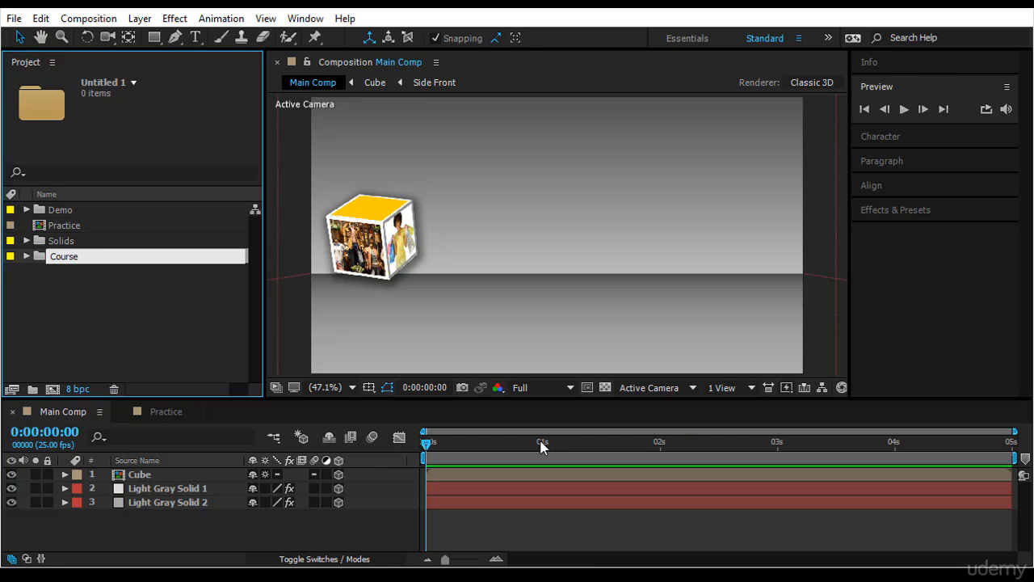
key(Return)
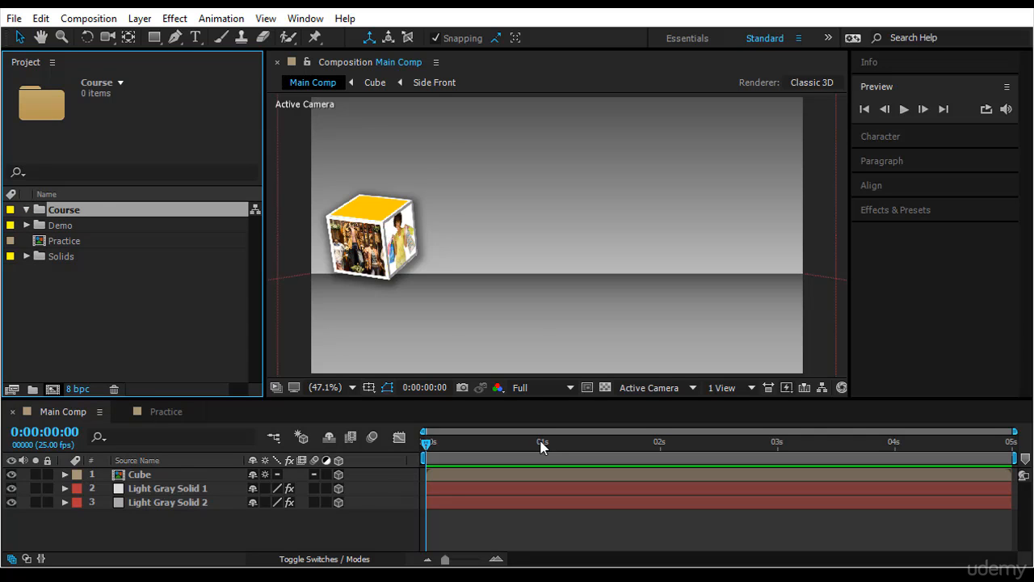
Create a new composition in the Course folder using the HDV/HDTV 720 25 preset.
key(ctrl+n)
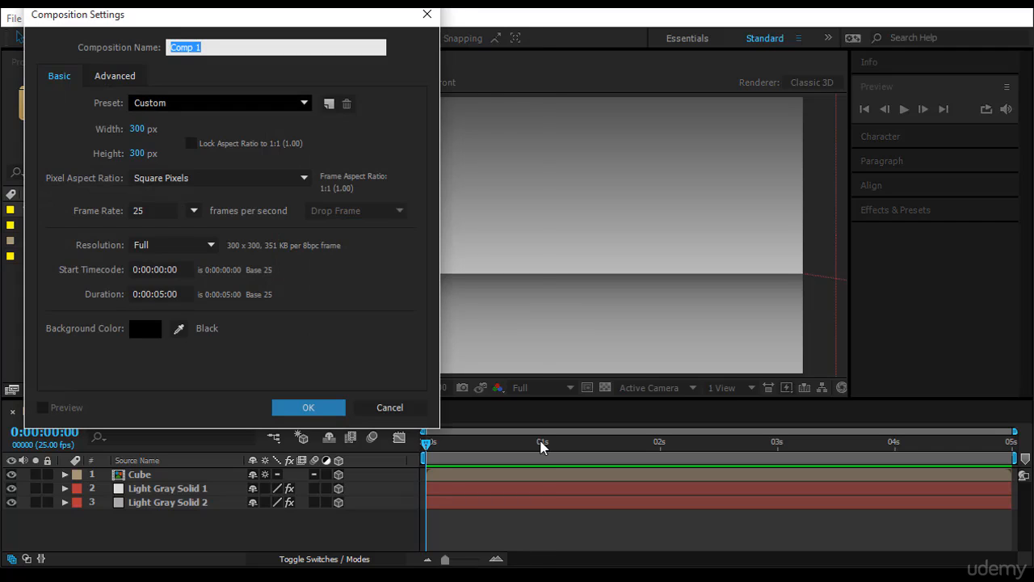
click(258, 102)
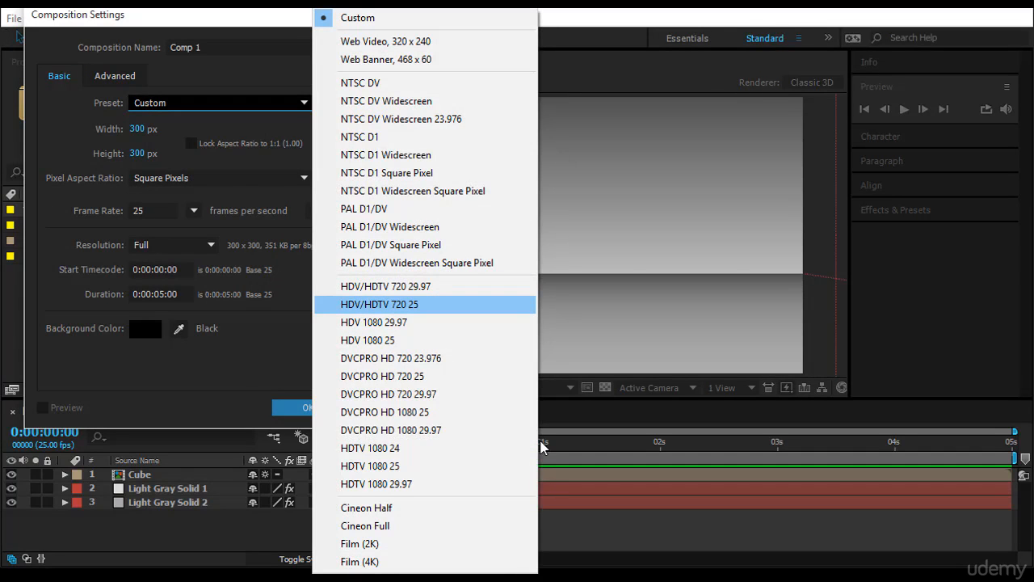
key(Return)
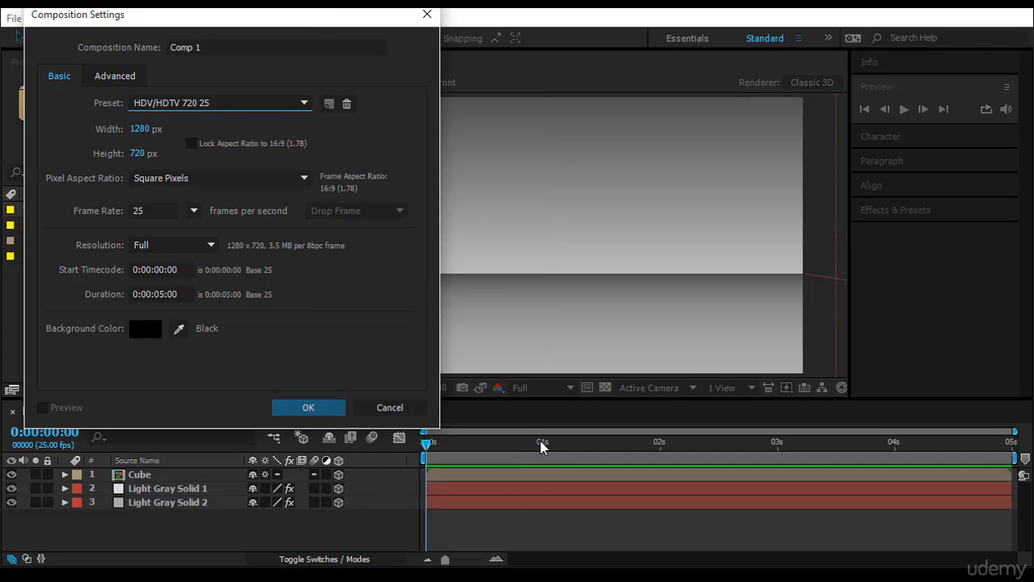
key(Return)
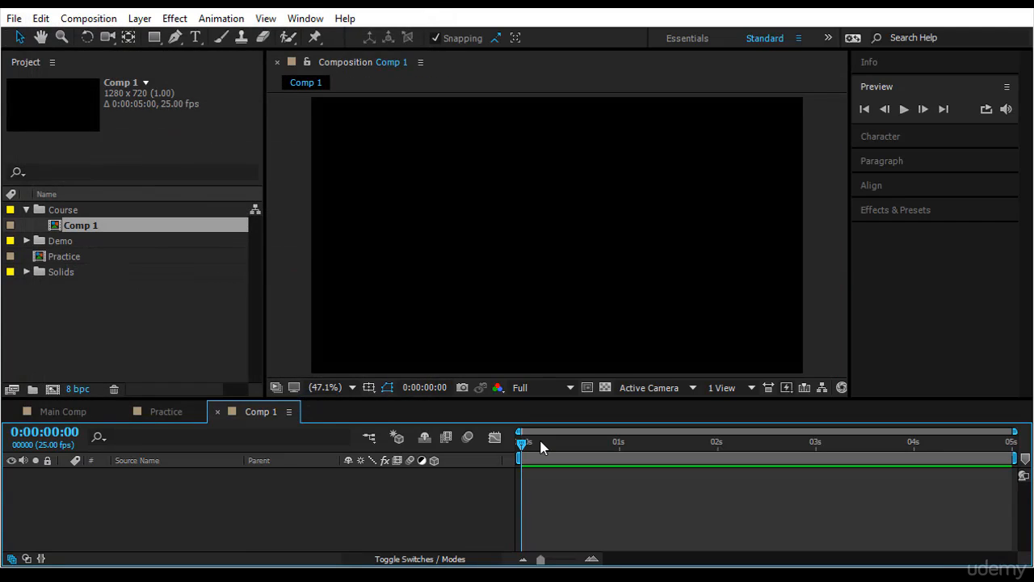
Draw a square of about 234 px above and left of the composition's centre with the Rectangle tool.
key(q)
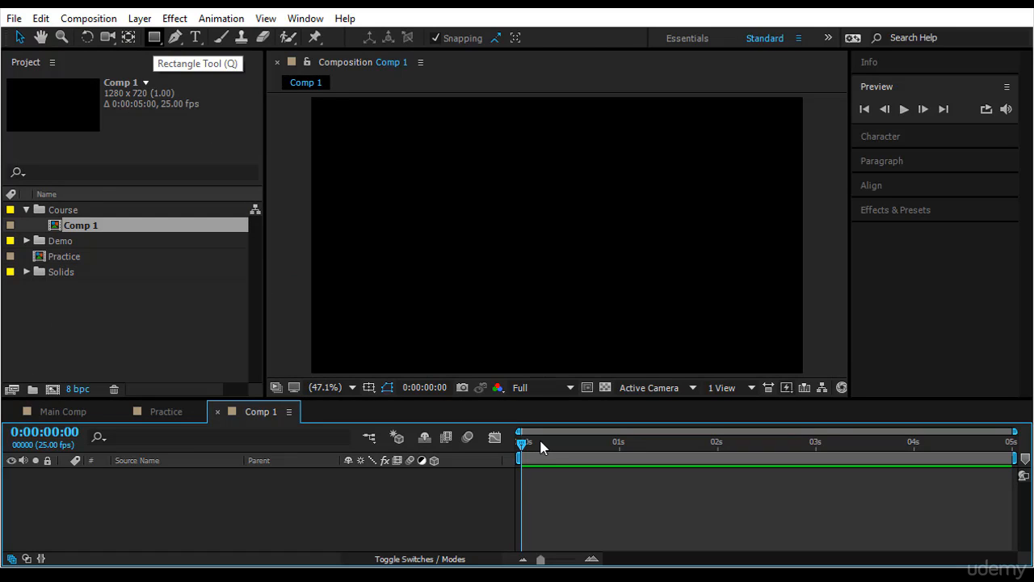
key(q)
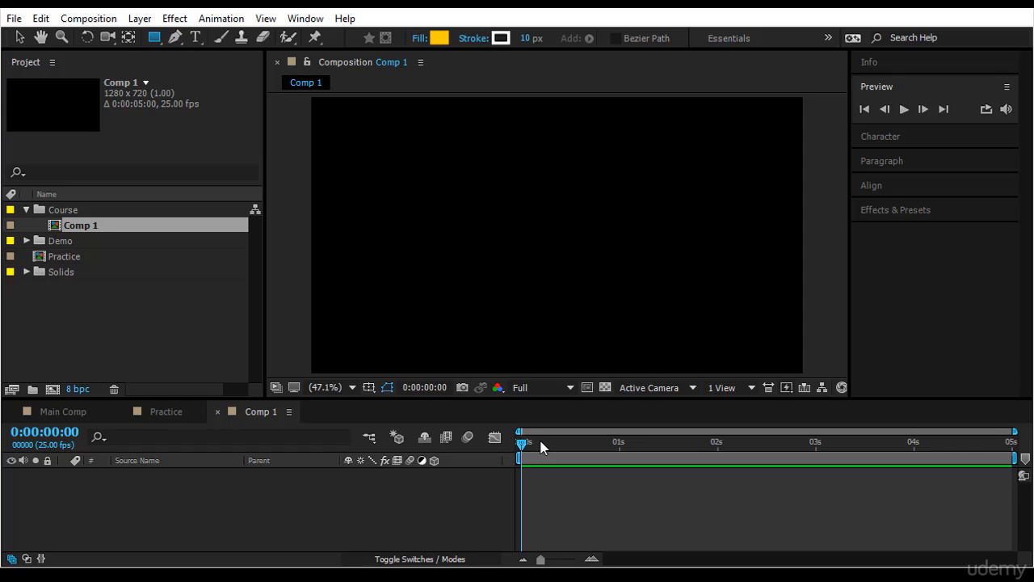
mouse_move(520, 210)
mouse_down()
mouse_move(601, 292)
mouse_move(564, 254)
mouse_up()
Set the size of the square's rectangle path to 200 by 200.
click(93, 503)
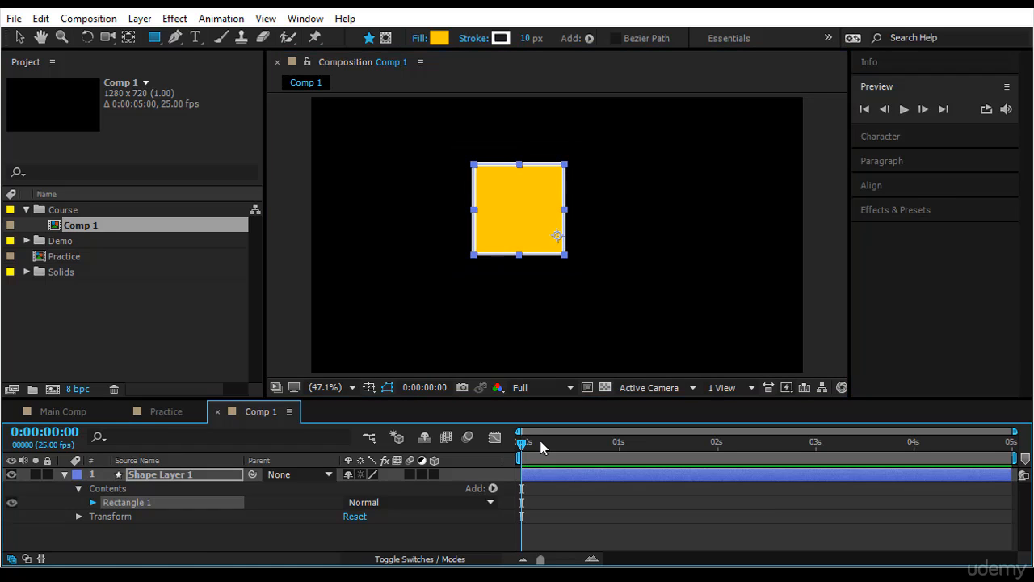
click(107, 502)
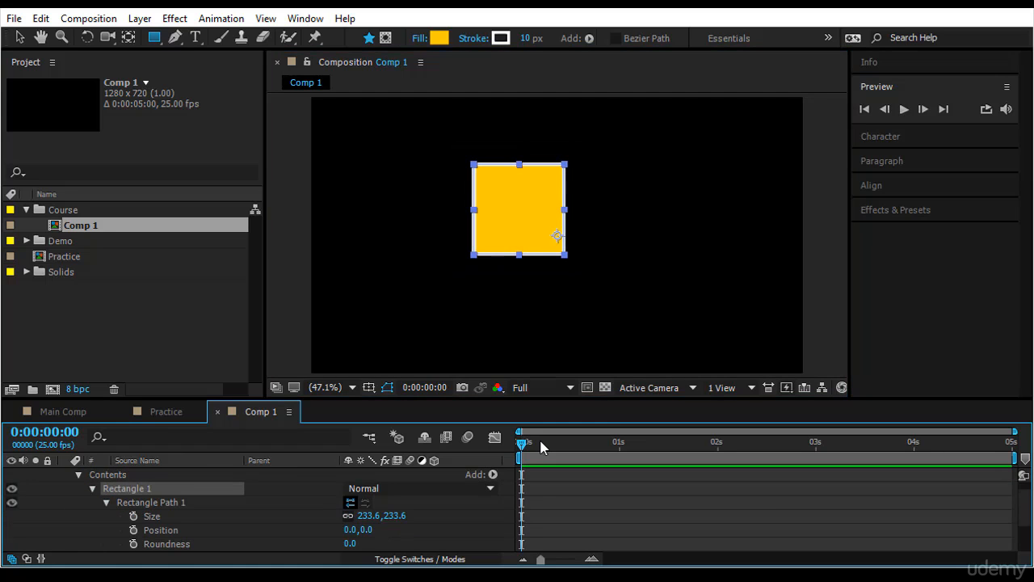
click(358, 515)
text(200)
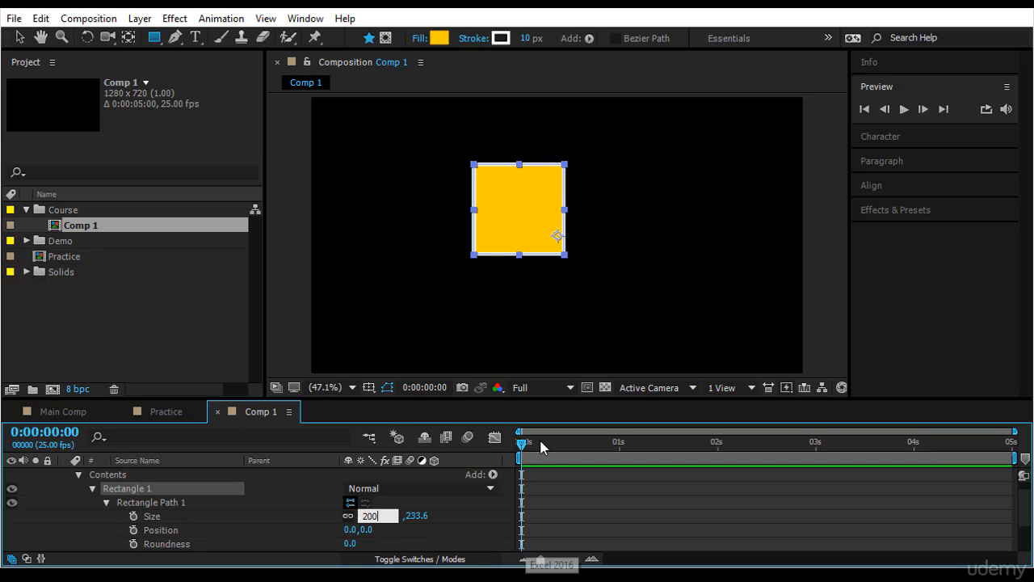
key(Tab)
text(200)
key(Return)
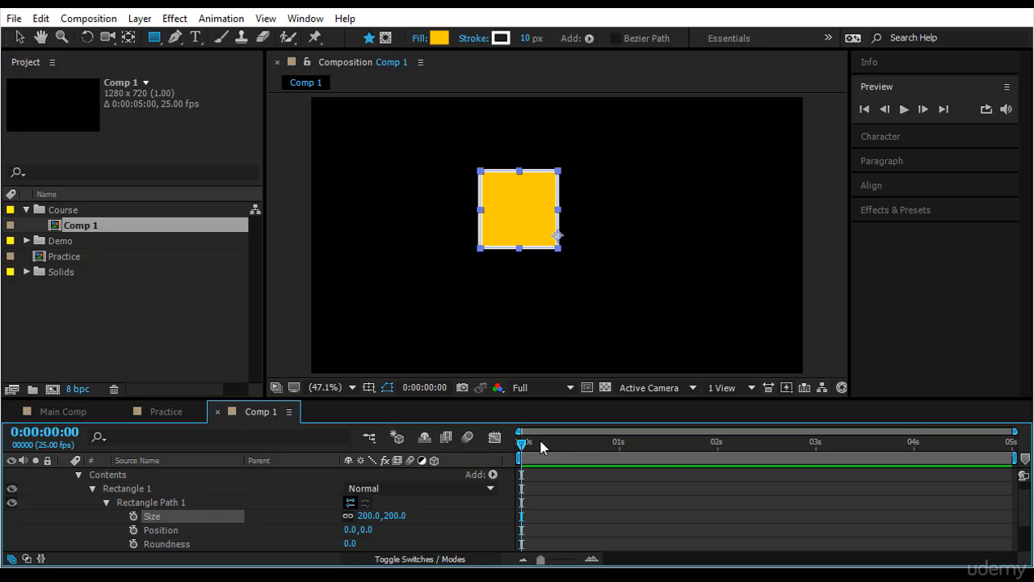
Centre the square in the composition by setting the rectangle's transform position to 0, 0.
scroll(541, 446, down, 1)
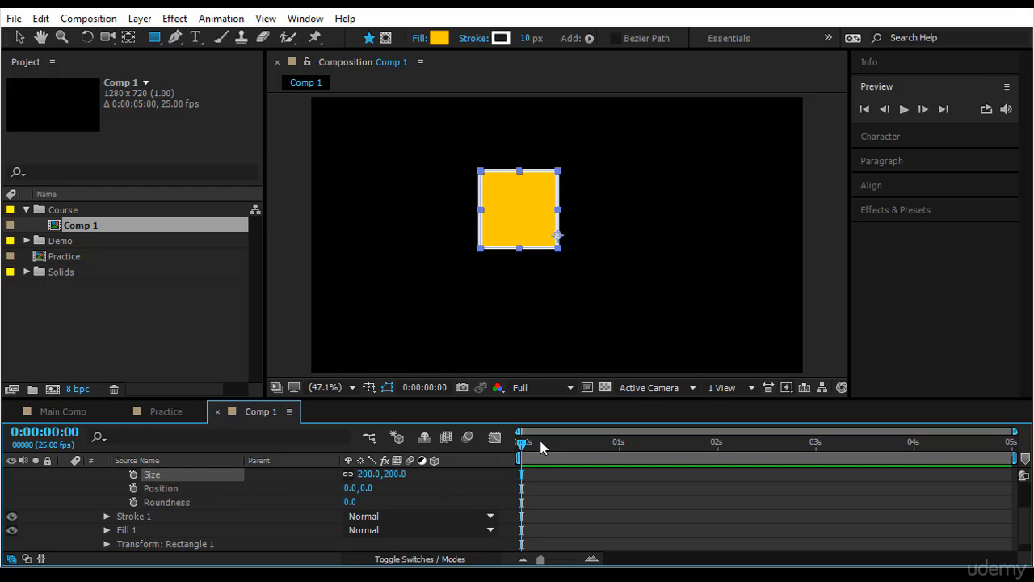
scroll(541, 447, down, 2)
click(358, 502)
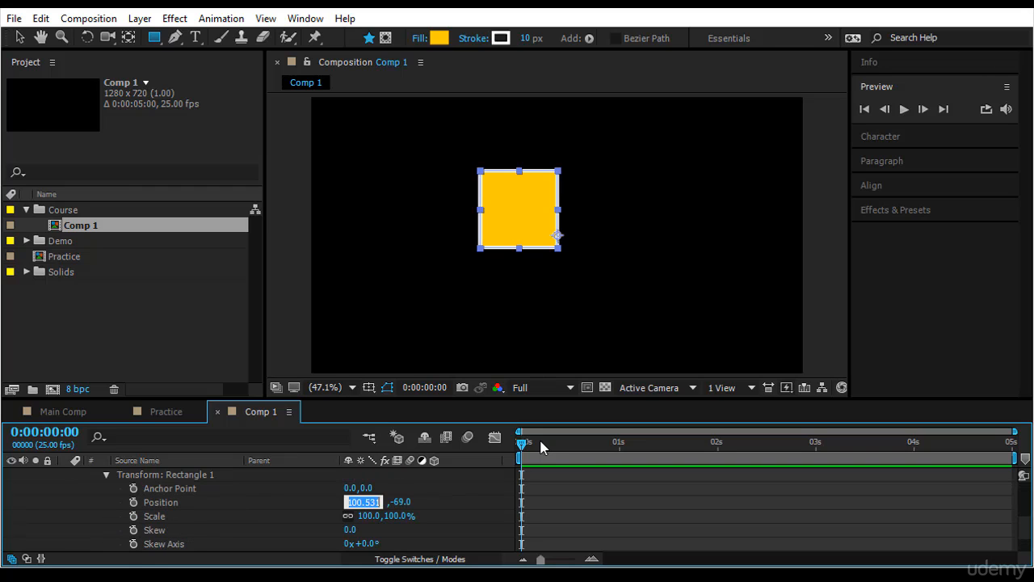
text(0)
key(Tab)
text(0)
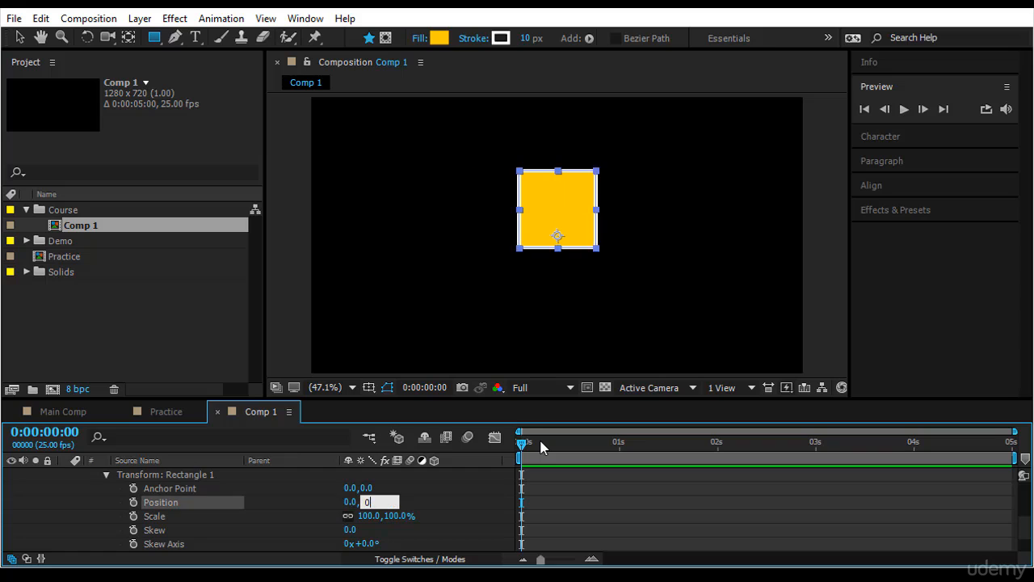
key(Return)
Add an Offset Paths operation to the contents of the square's shape layer.
scroll(541, 447, up, 1)
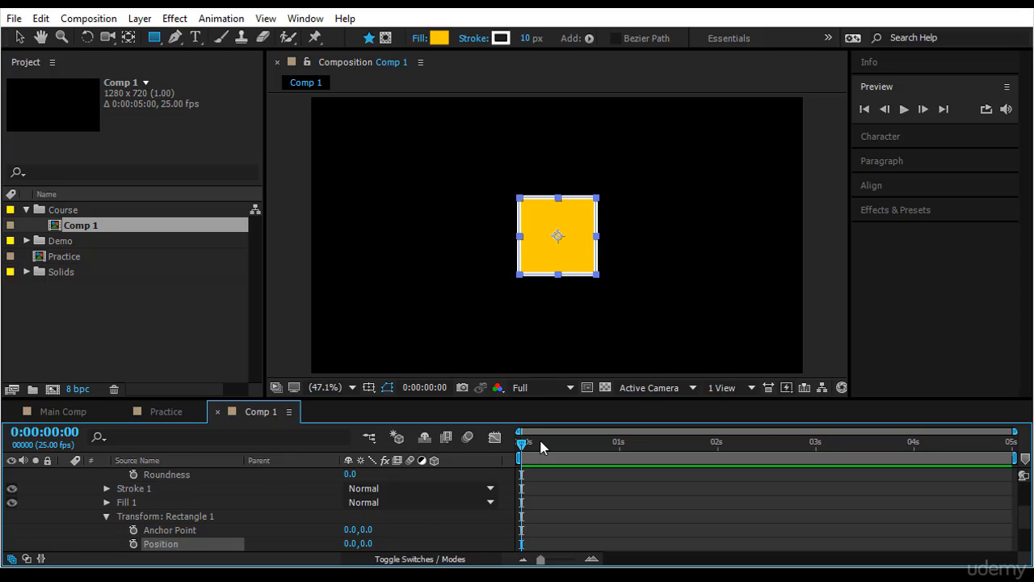
key(v)
key(slash)
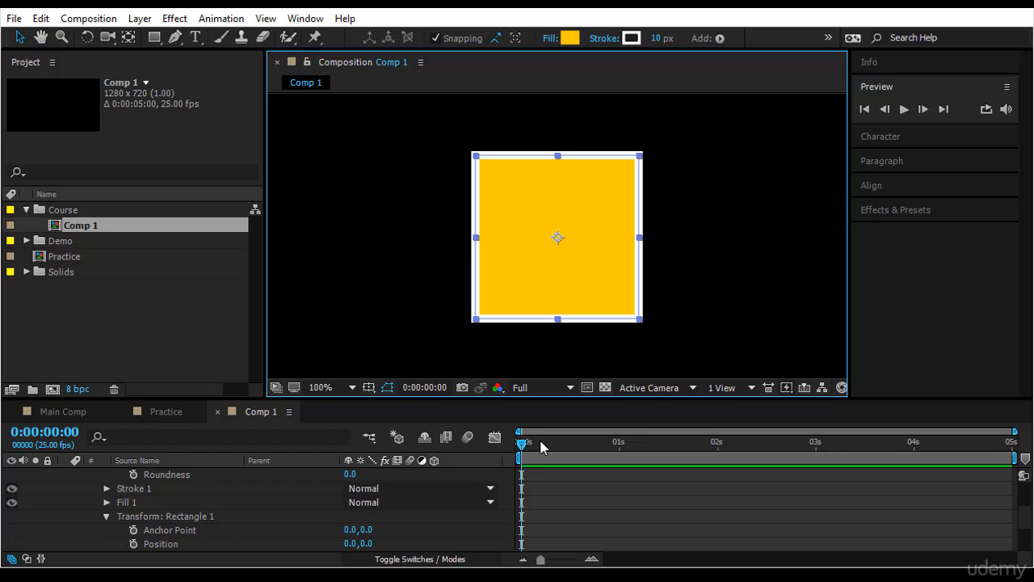
scroll(542, 447, up, 3)
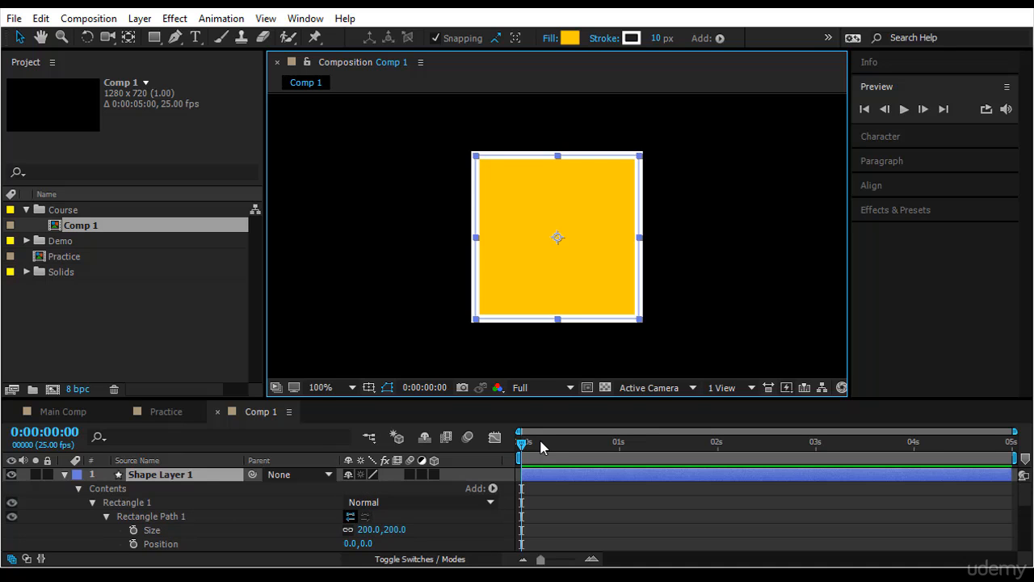
click(493, 488)
key(Up)
key(Return)
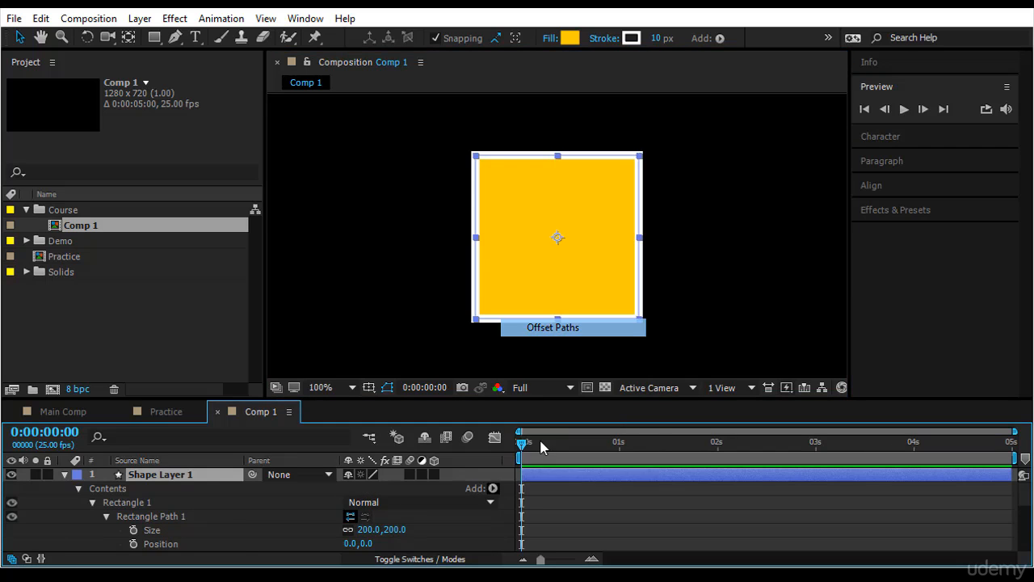
Set the Offset Paths amount to -5 so the white stroke sits inside the square's path.
scroll(541, 446, down, 1)
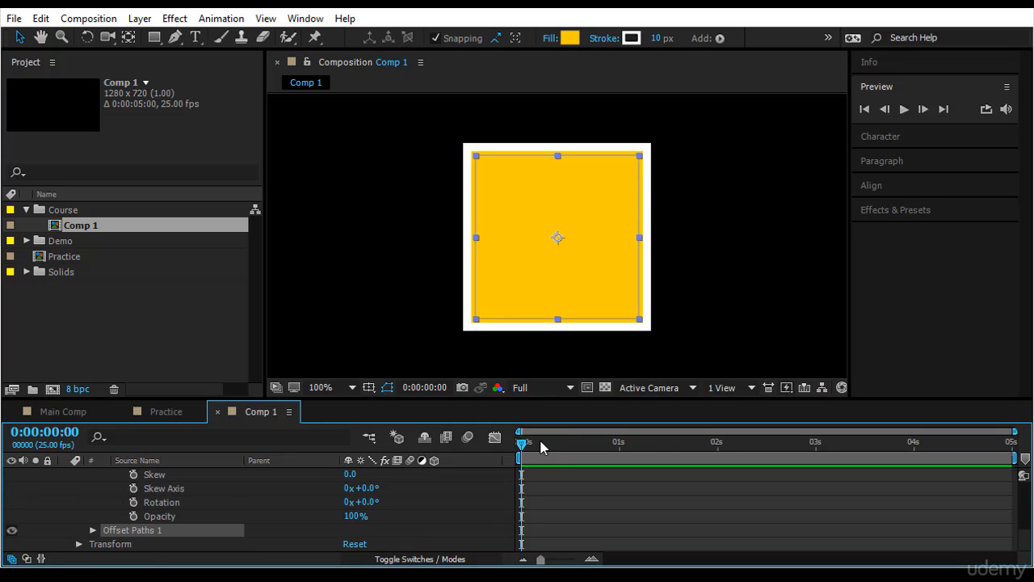
click(93, 530)
click(352, 516)
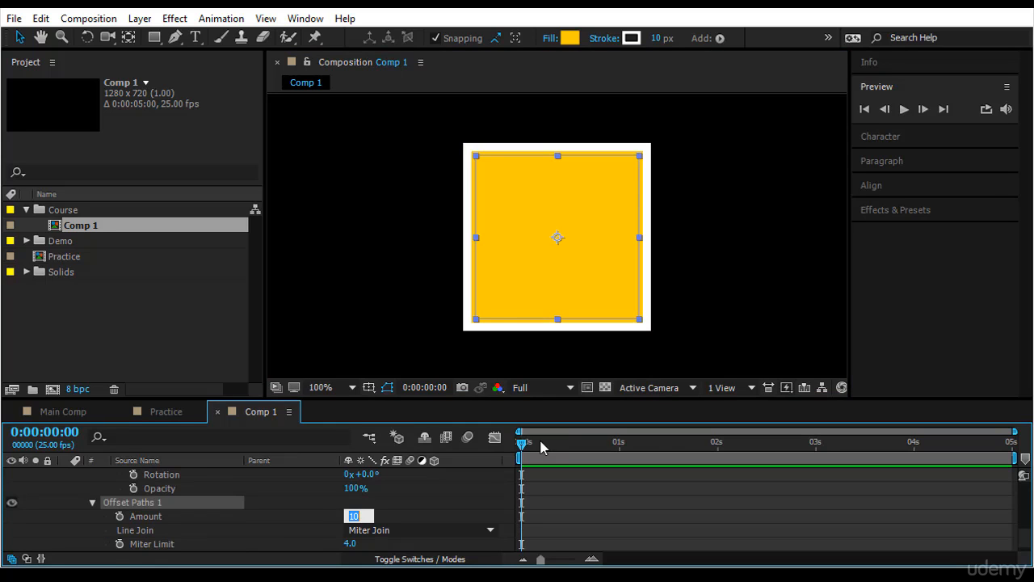
text(-5)
key(Return)
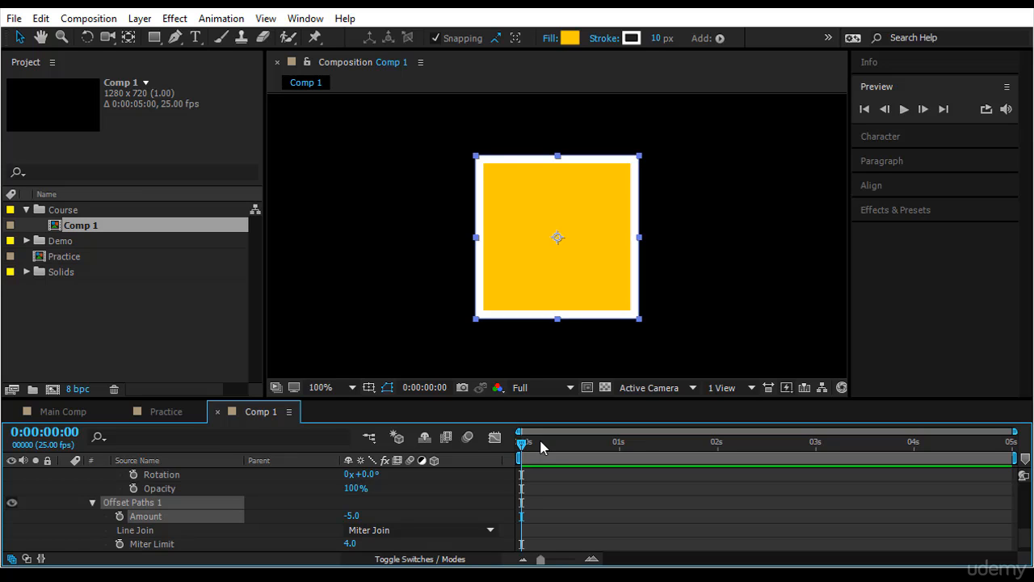
Rename the new composition to Cube in its composition settings.
right_click(261, 412)
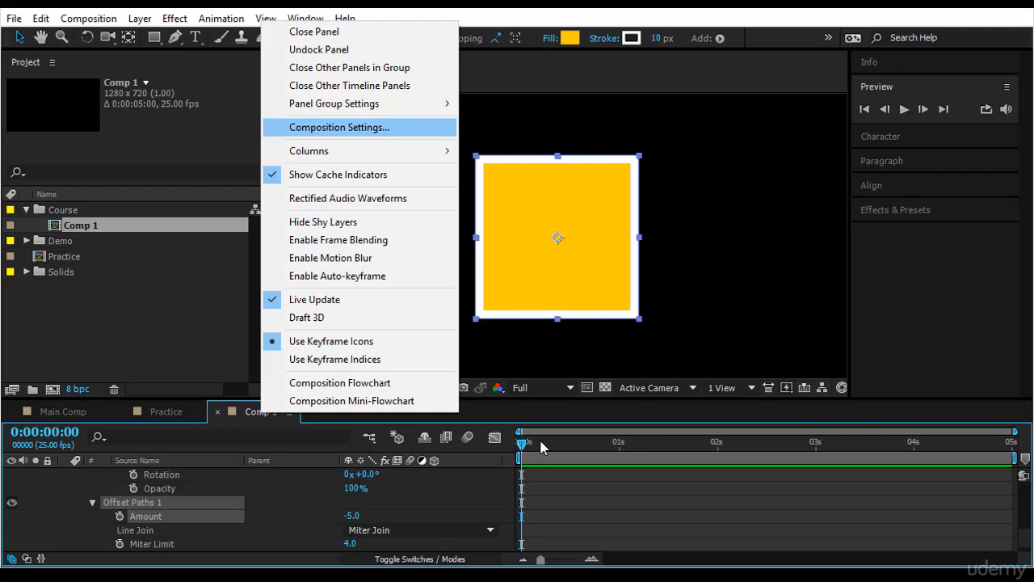
click(339, 127)
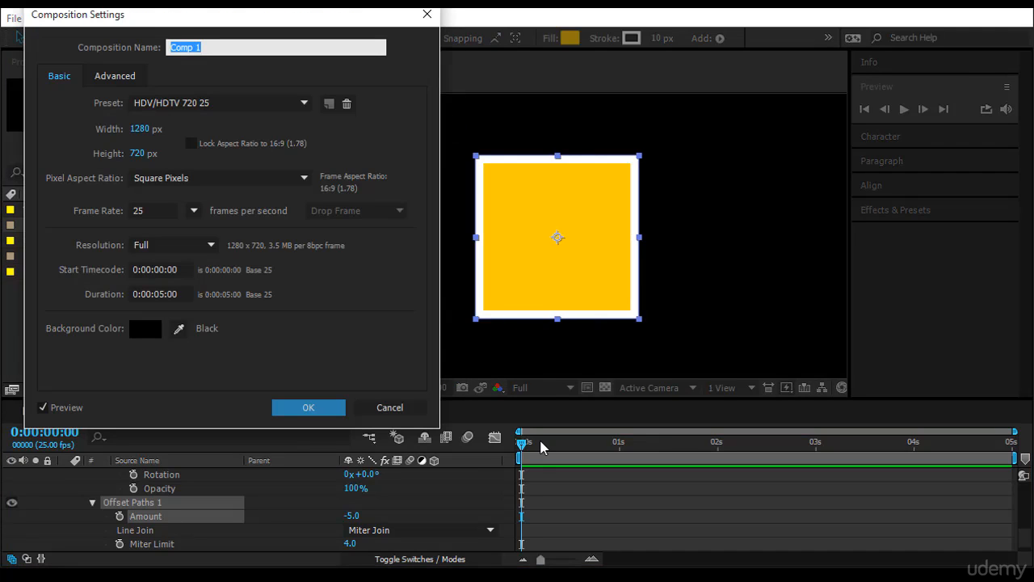
text(Cube)
key(Return)
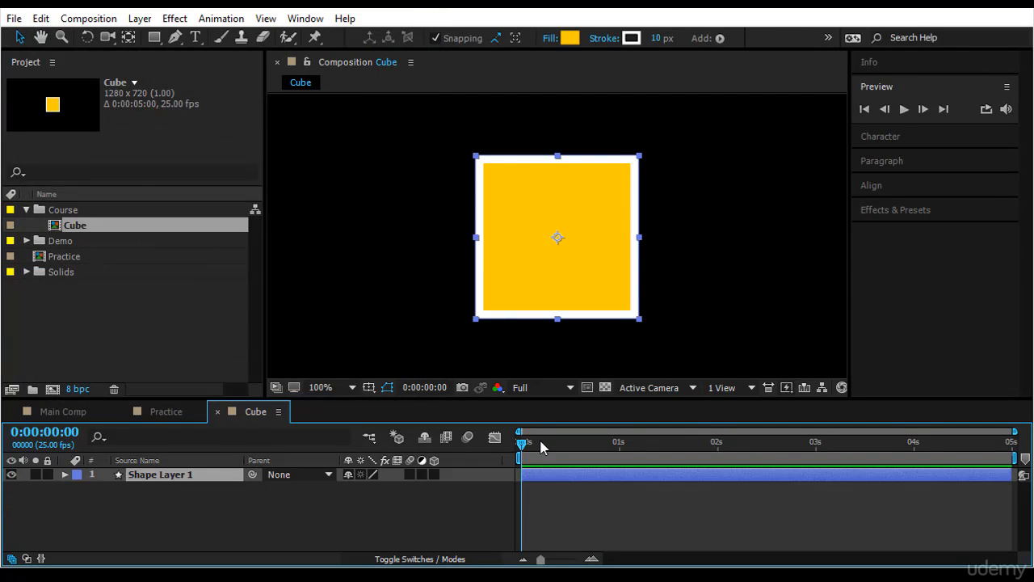
Pre-compose the square's shape layer into a new composition named Side Front, moving all attributes into it.
right_click(190, 475)
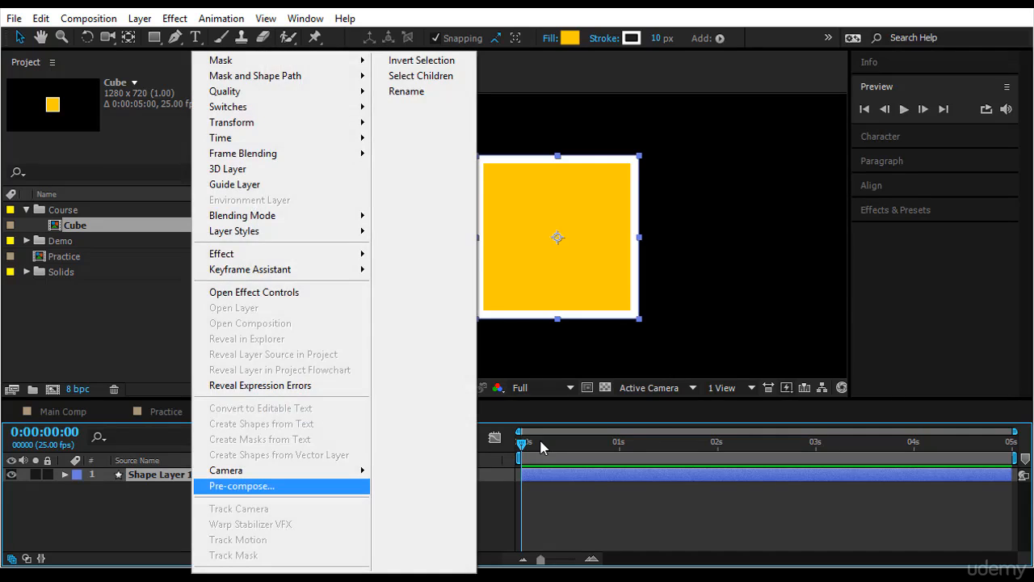
click(242, 486)
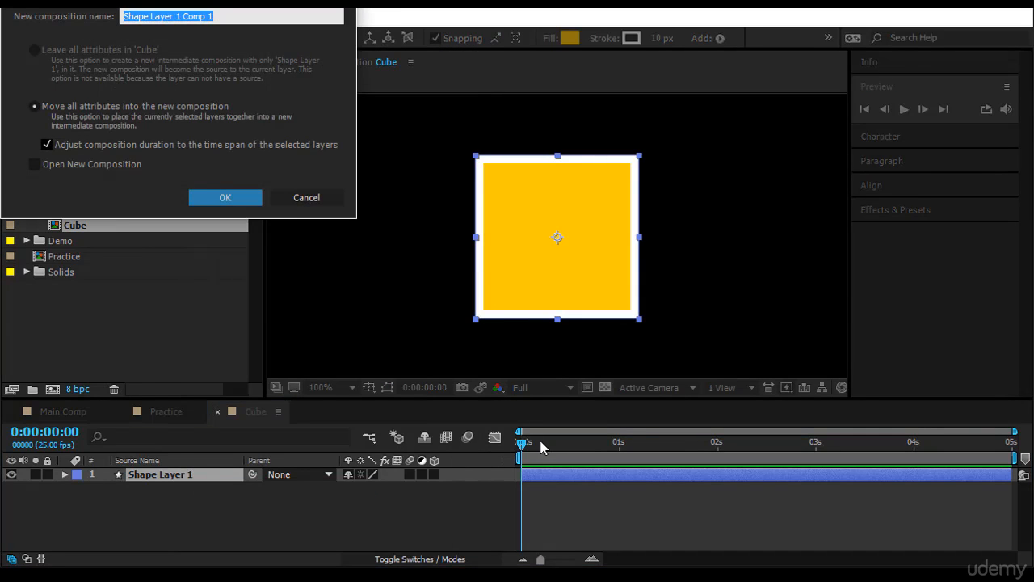
text(Cube Fr)
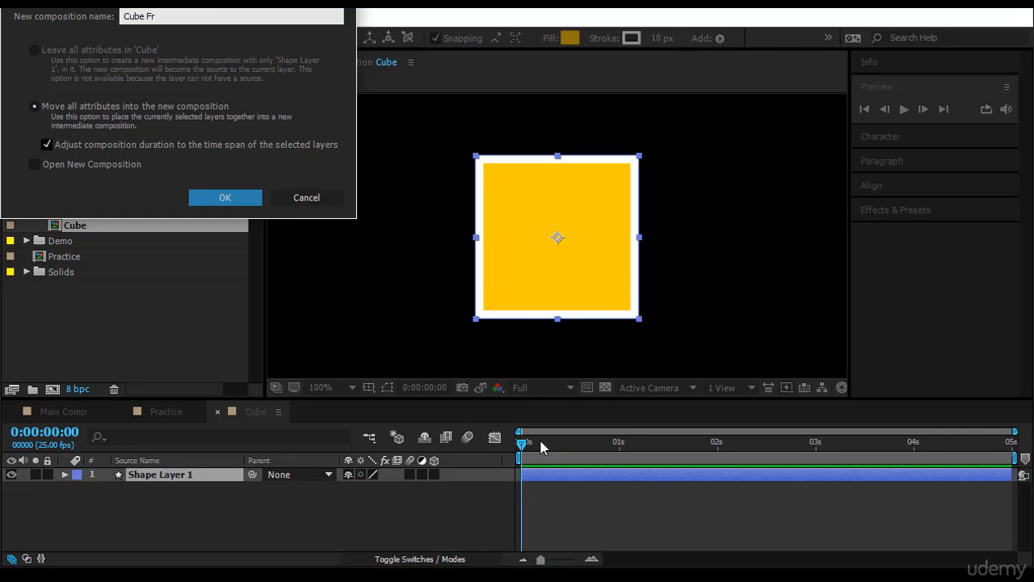
key(BackSpace)
key(BackSpace)
key(BackSpace)
key(BackSpace)
key(BackSpace)
key(BackSpace)
key(BackSpace)
text(Side Front)
key(Return)
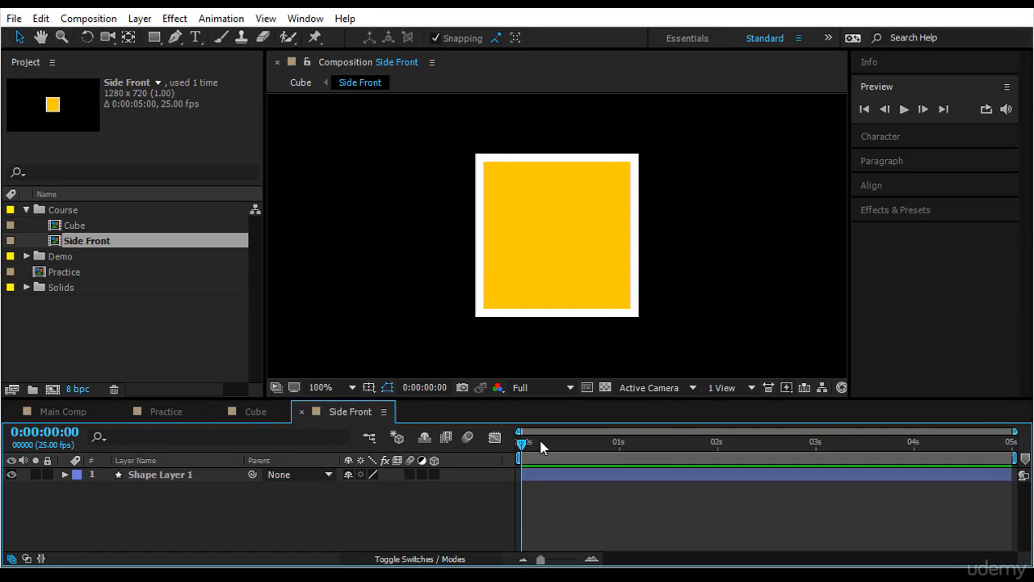
Resize the Side Front composition to 200 x 200 px in its composition settings.
scroll(557, 235, down, 2)
scroll(556, 235, up, 2)
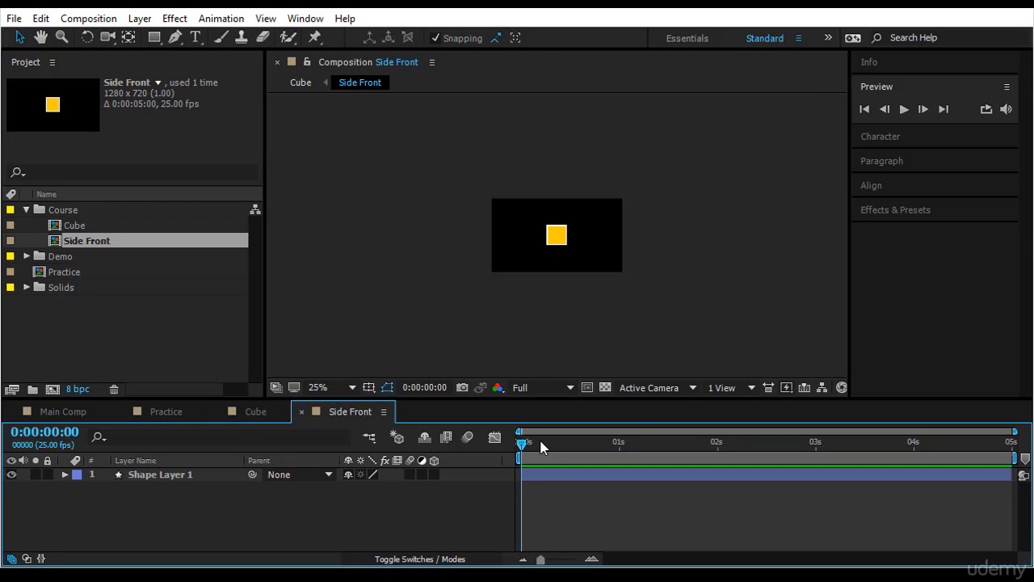
right_click(342, 411)
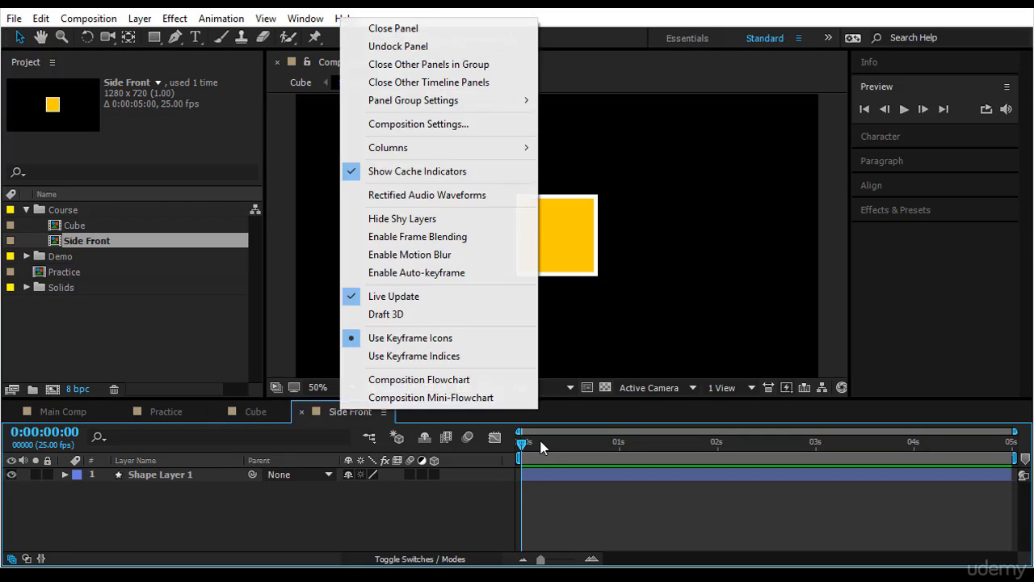
click(419, 125)
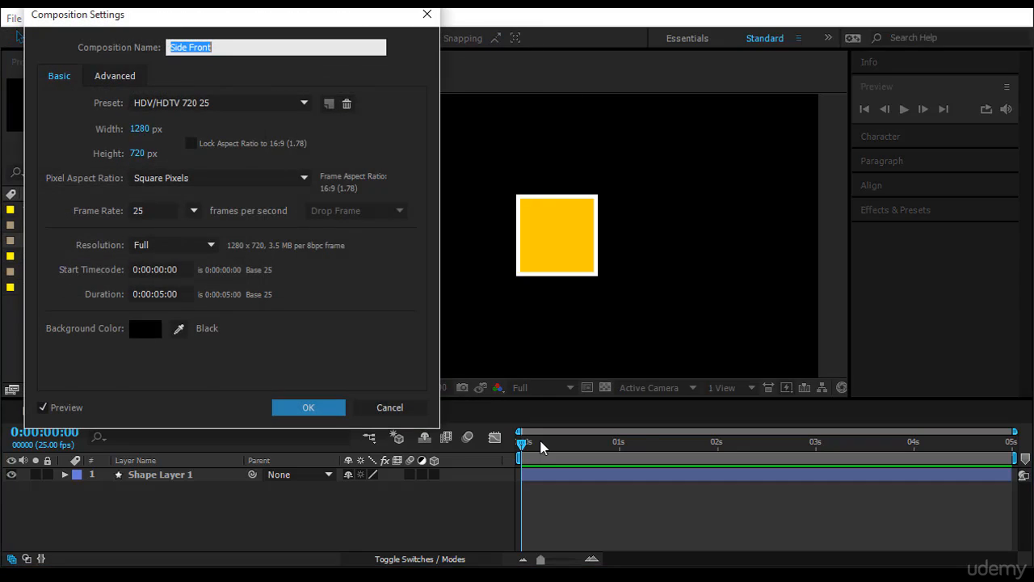
key(Tab)
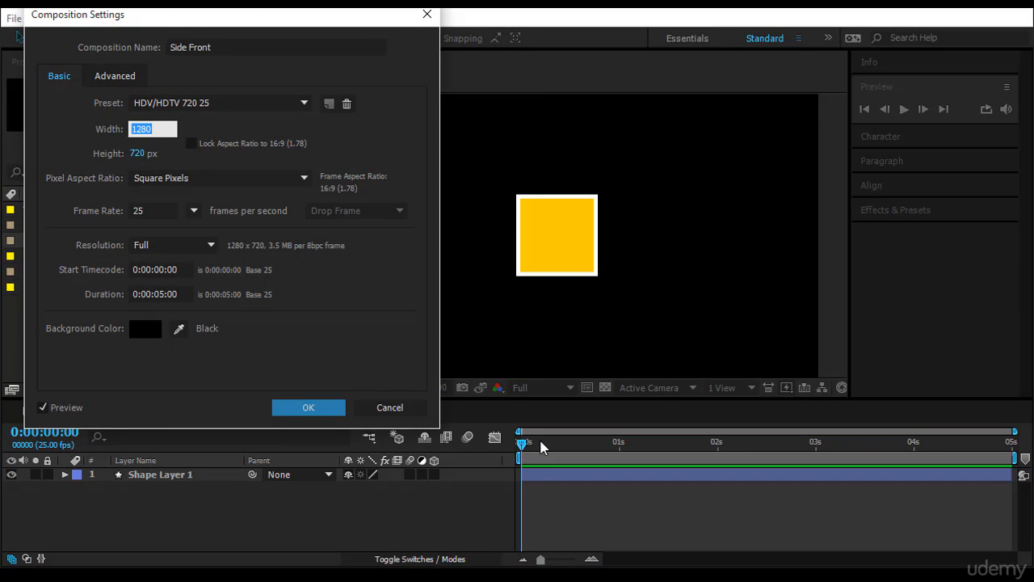
text(200)
key(Tab)
text(200)
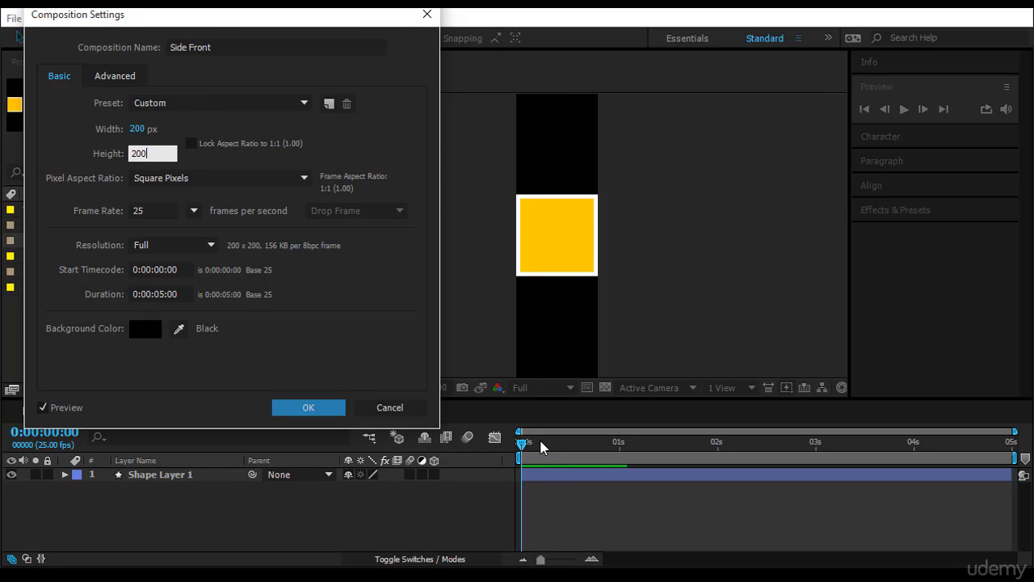
key(Return)
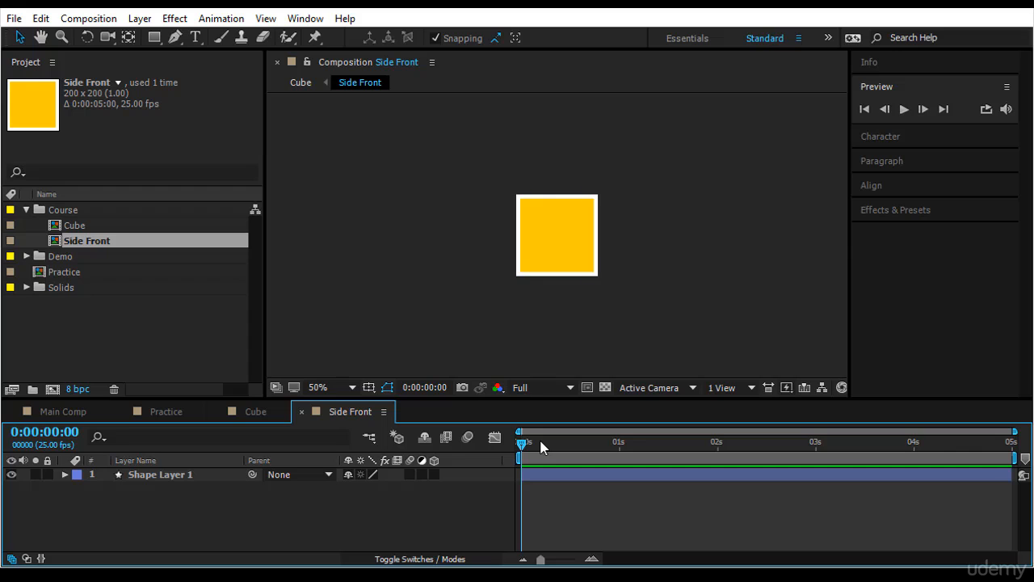
Return to the Cube composition, duplicate the Side Front composition in the project and name the copy Left.
key(shift+Escape)
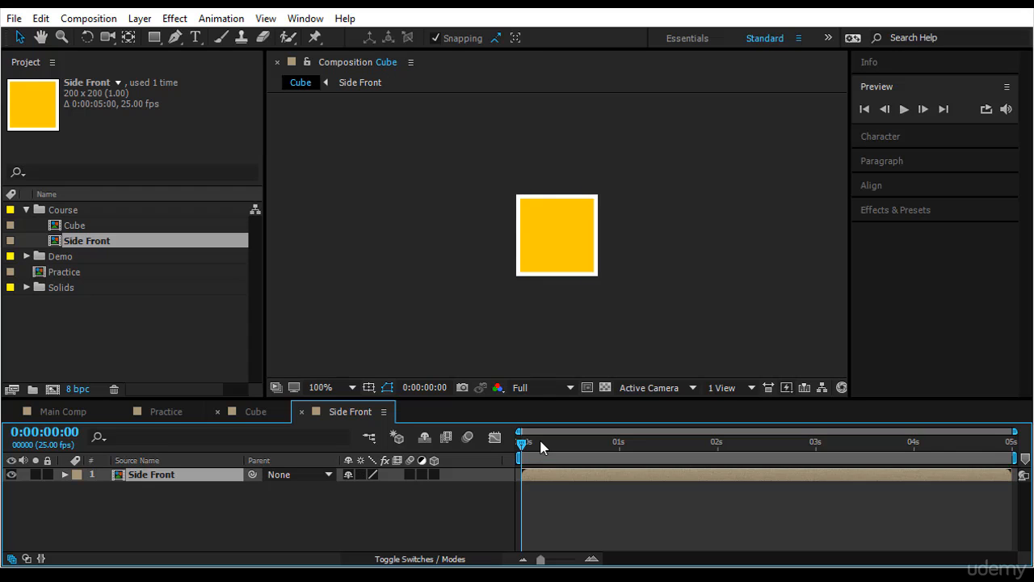
key(comma)
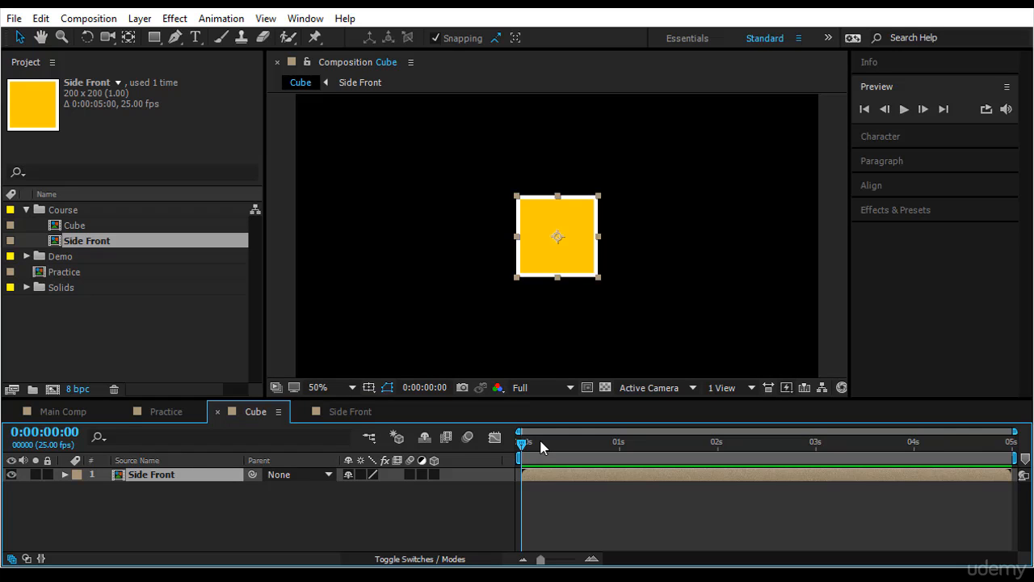
key(ctrl+0)
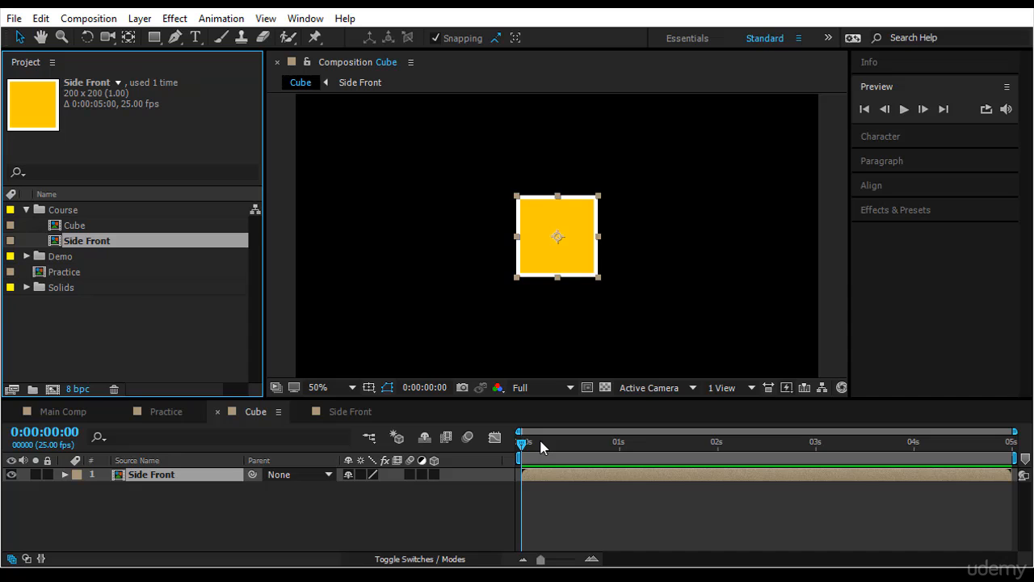
key(ctrl+d)
key(Return)
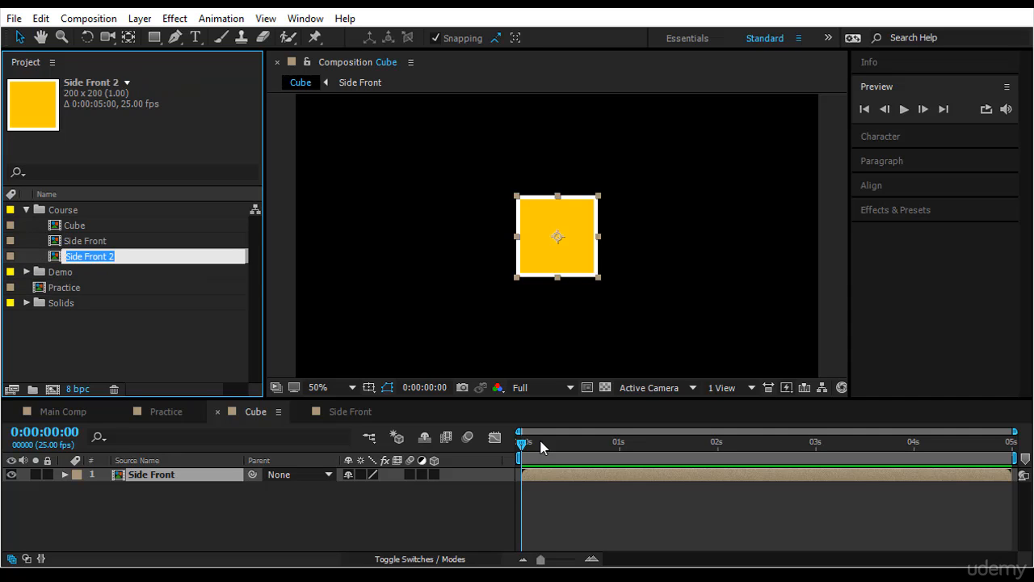
text(Left)
key(Return)
Add Left as the top layer of the Cube composition and shift its X position by -200 px to 440.
drag(73, 241, 110, 474)
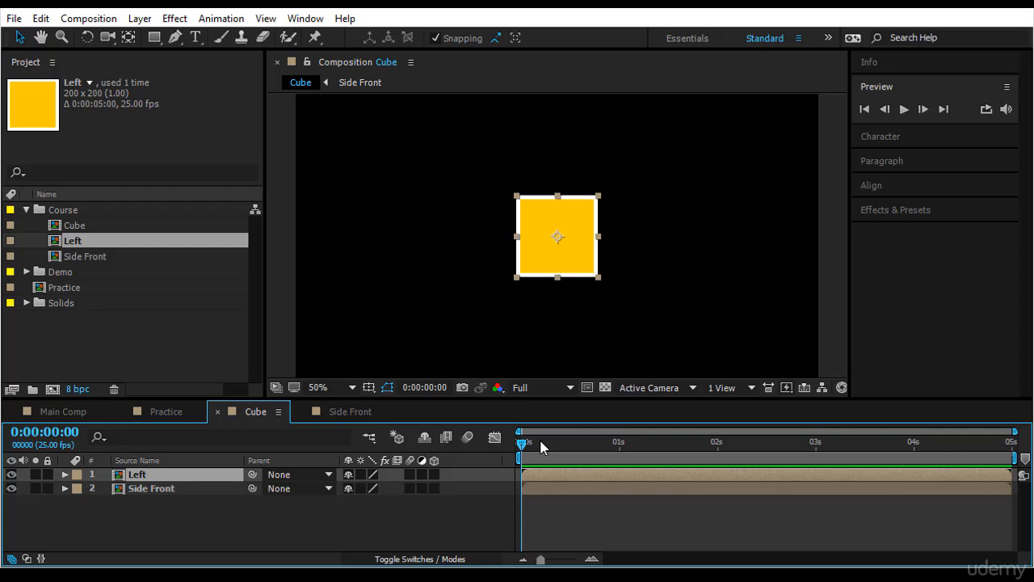
key(p)
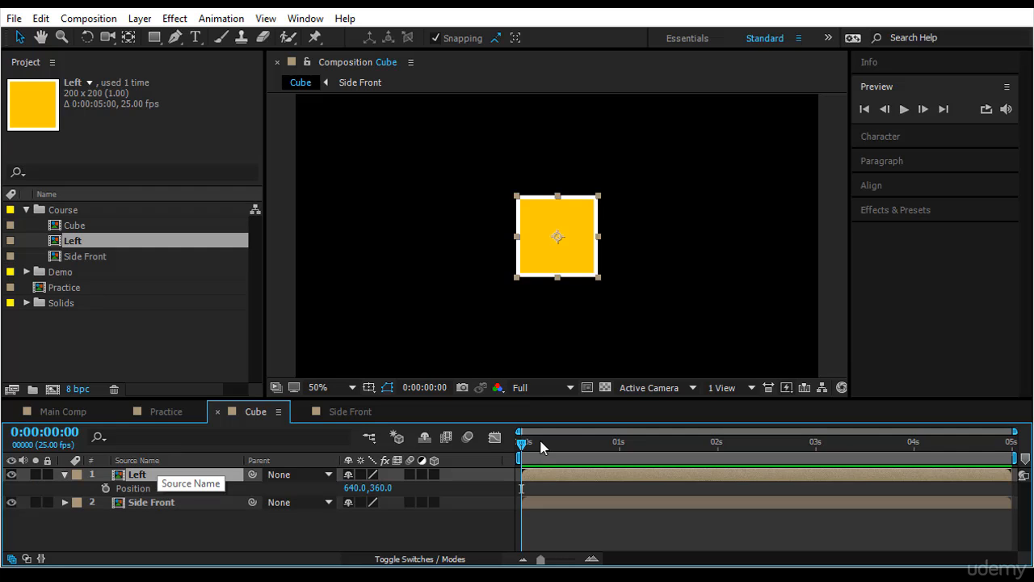
mouse_move(353, 488)
mouse_down()
mouse_move(177, 487)
mouse_move(353, 488)
mouse_up()
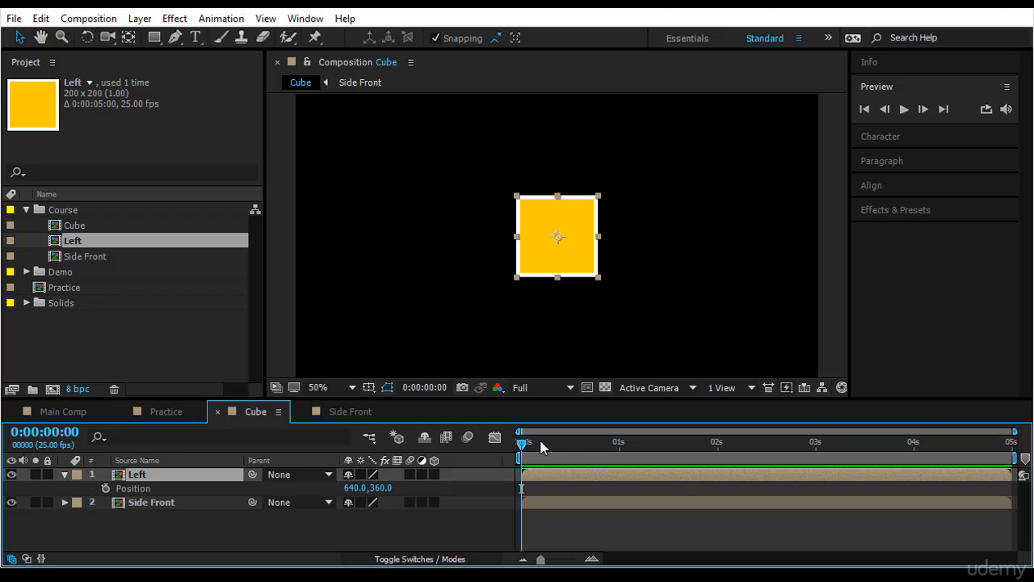
click(356, 488)
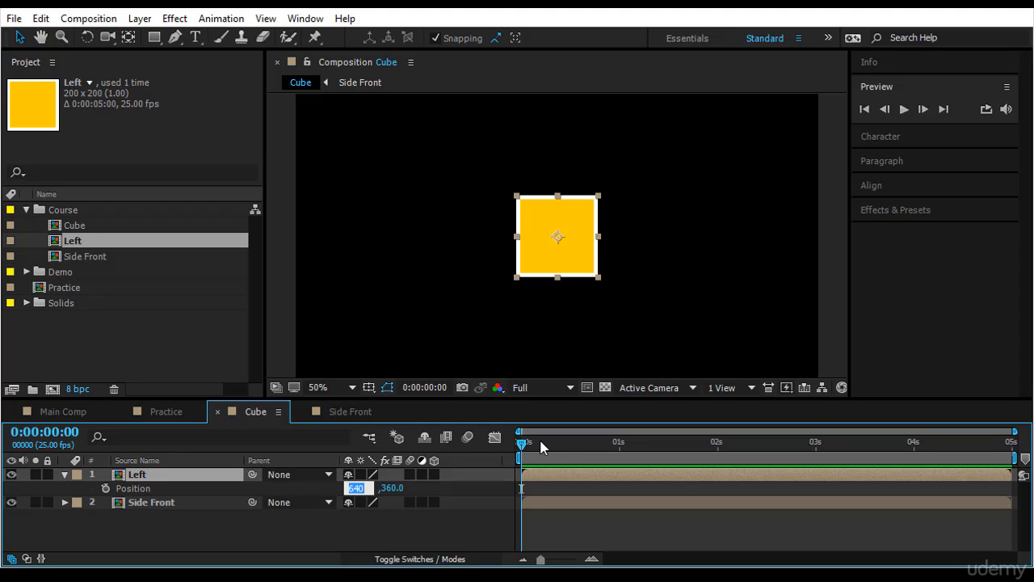
key(Right)
text(-200)
key(Return)
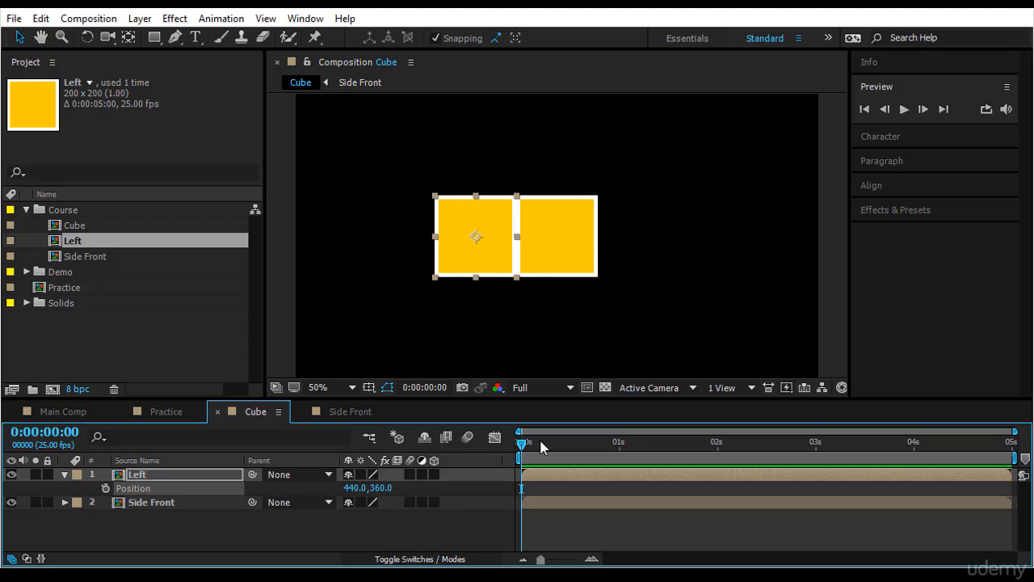
Make the Left and Side Front layers 3D and move Left's anchor point to the edge it shares with the front face.
key(alt+3)
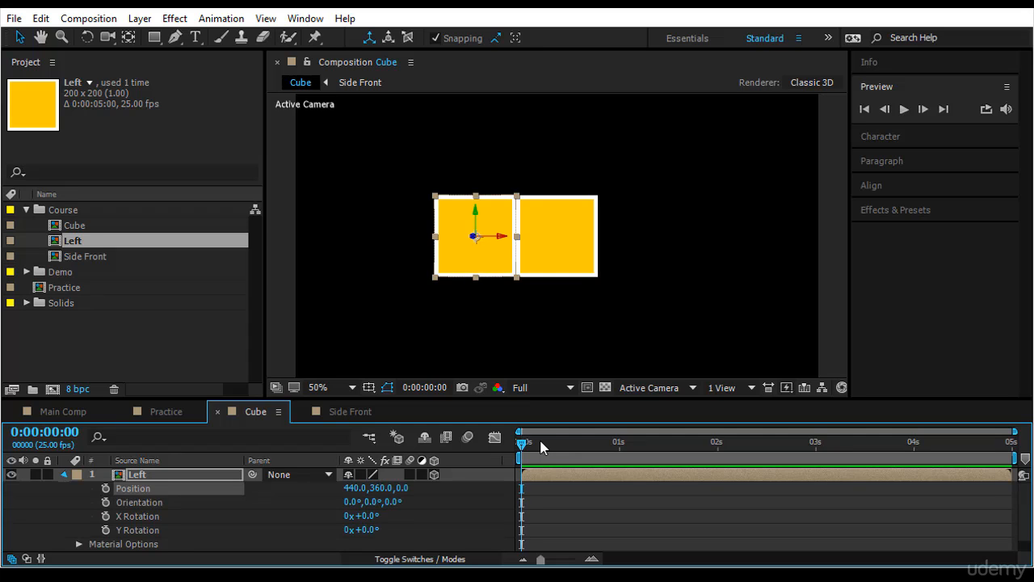
key(u)
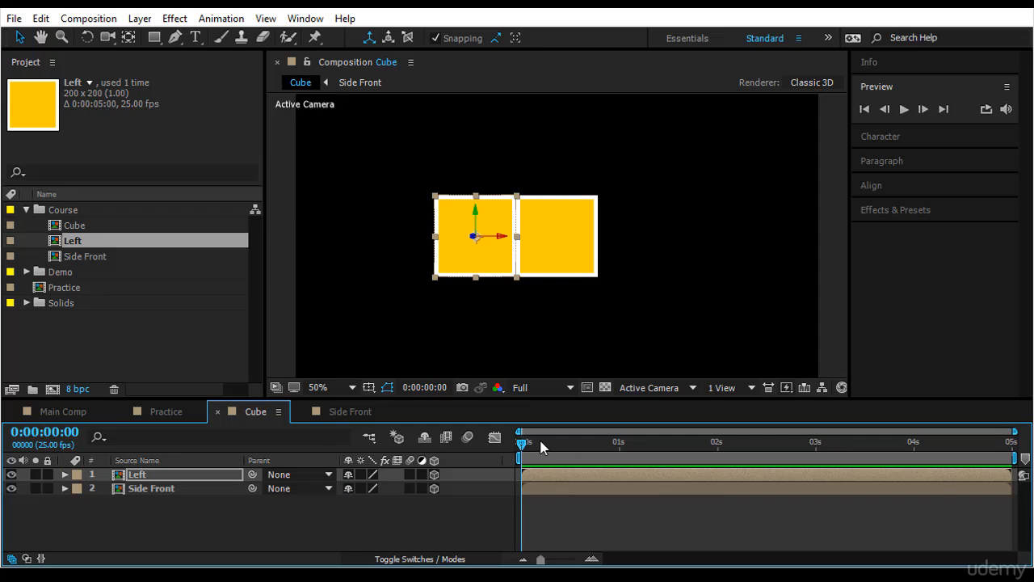
key(r)
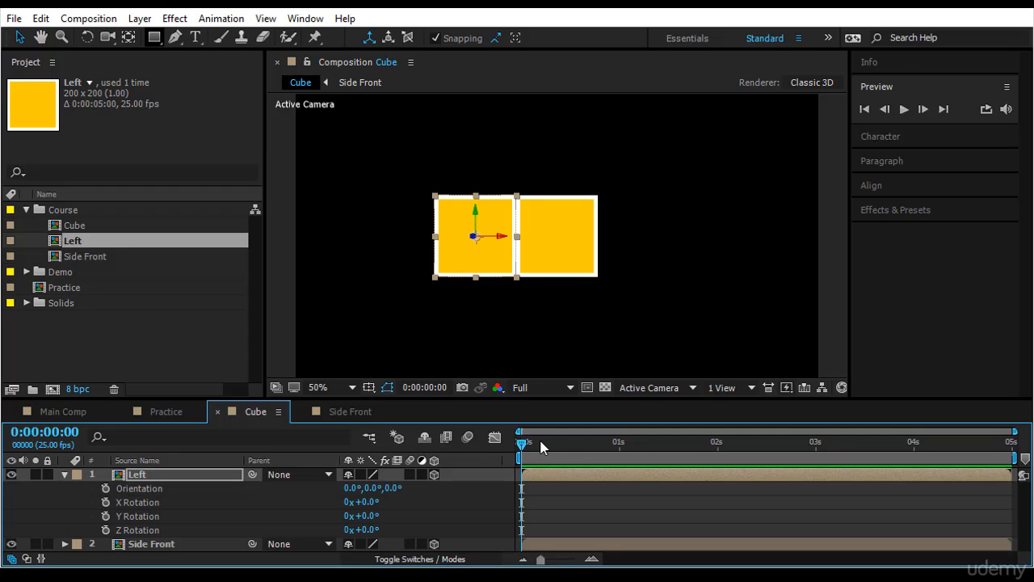
key(y)
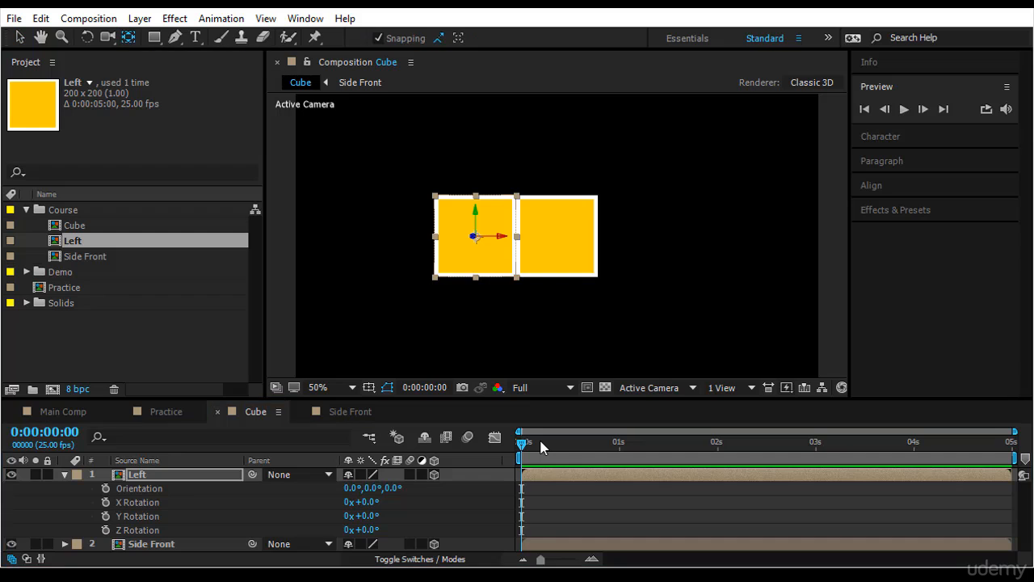
drag(475, 236, 516, 235)
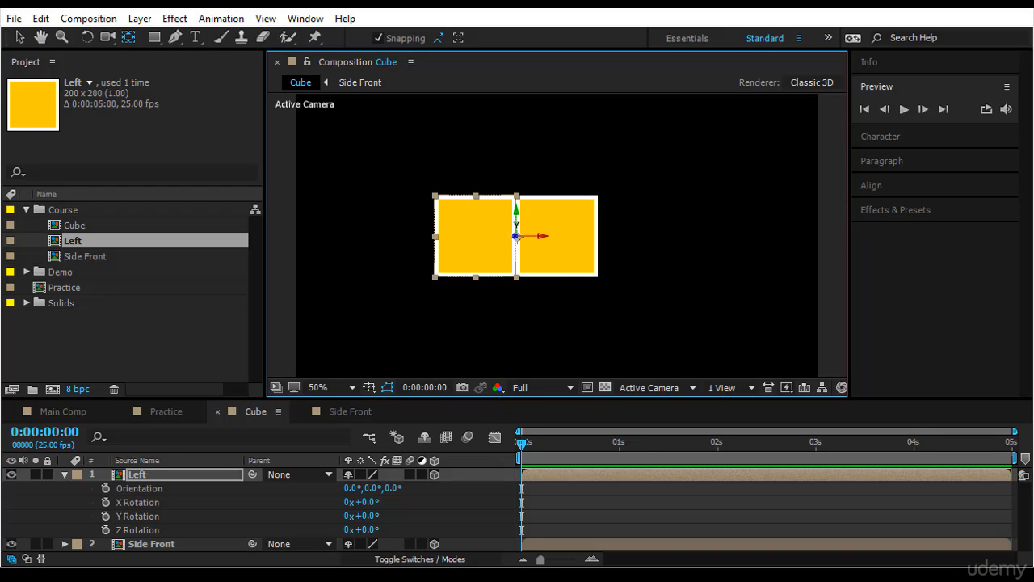
Fold the Left layer back by setting its Y Rotation to 90°.
mouse_move(365, 515)
mouse_down()
mouse_move(429, 512)
mouse_move(371, 512)
mouse_up()
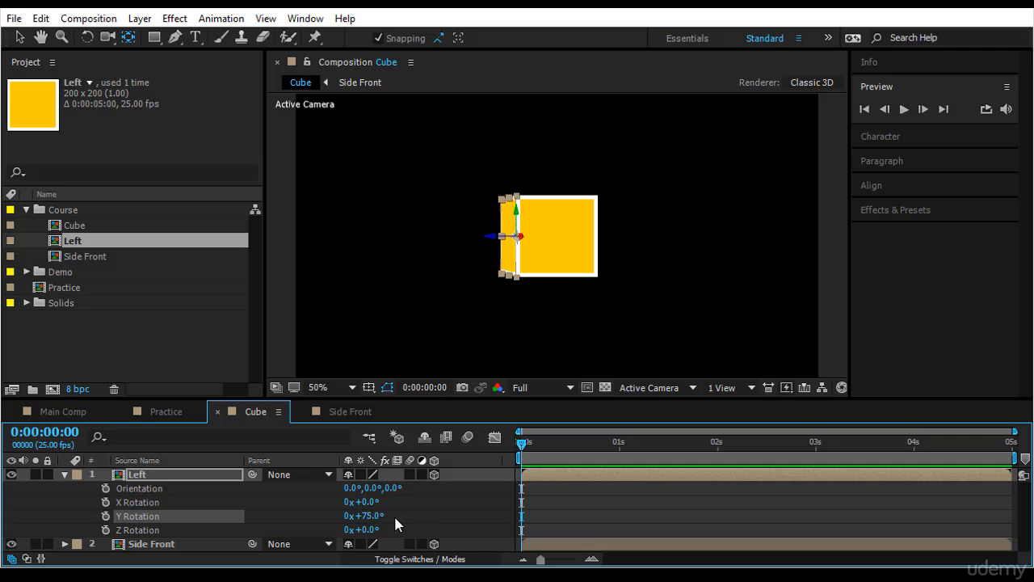
click(374, 513)
text(90)
key(Return)
Duplicate the Side Front composition, name the copy Right and add it as the top layer of the Cube composition.
click(142, 356)
click(96, 255)
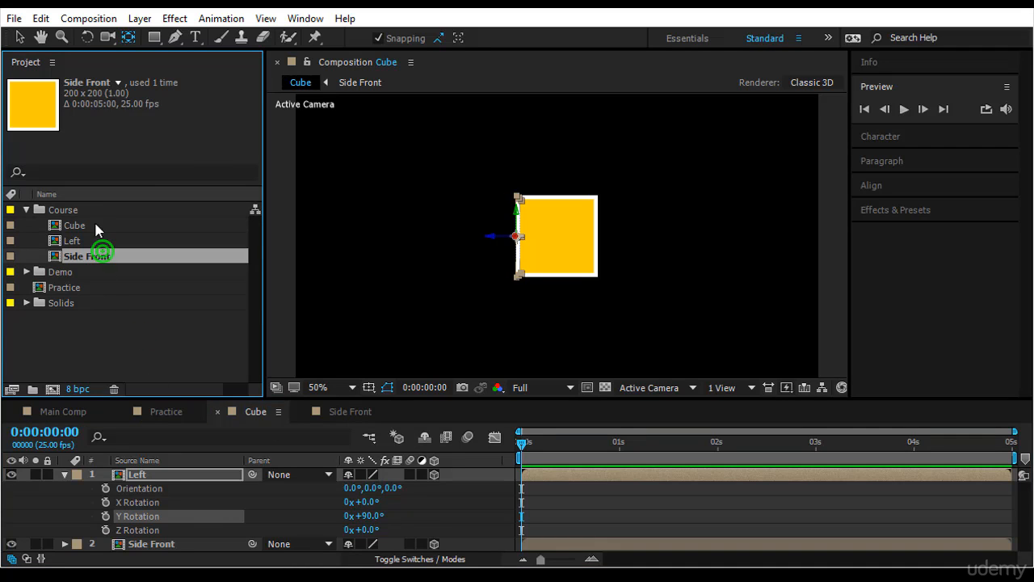
key(ctrl+d)
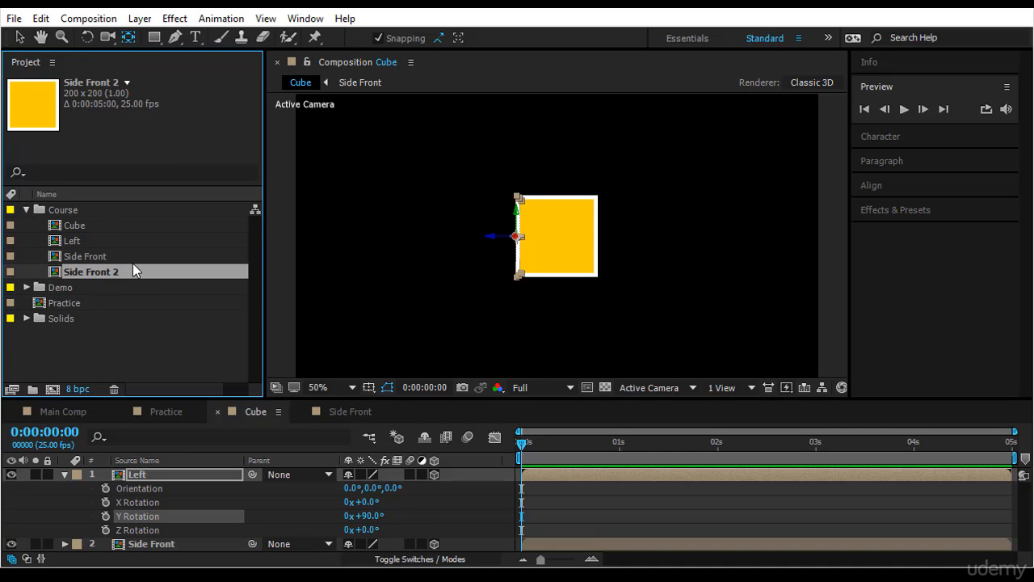
key(Return)
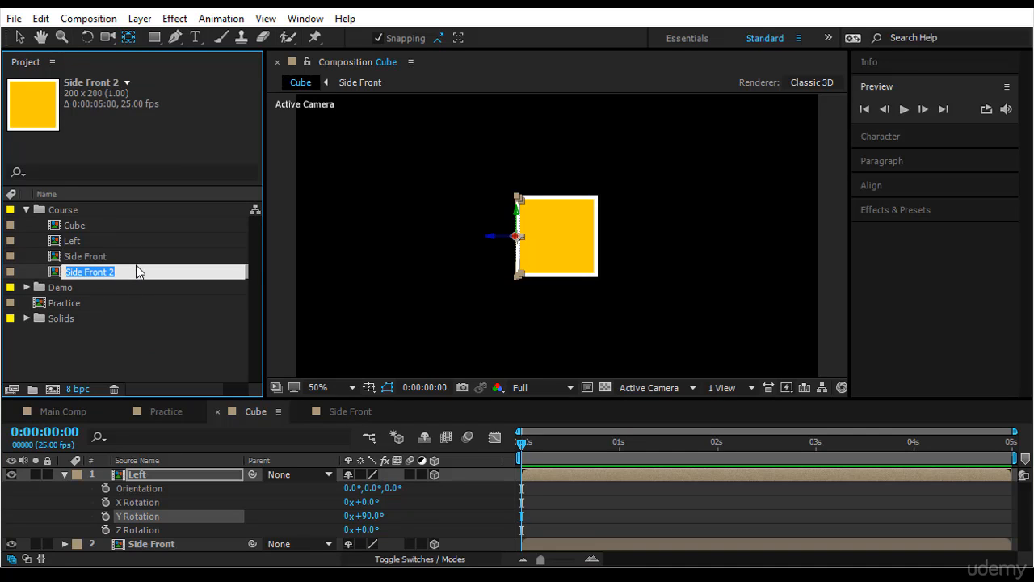
text(Right)
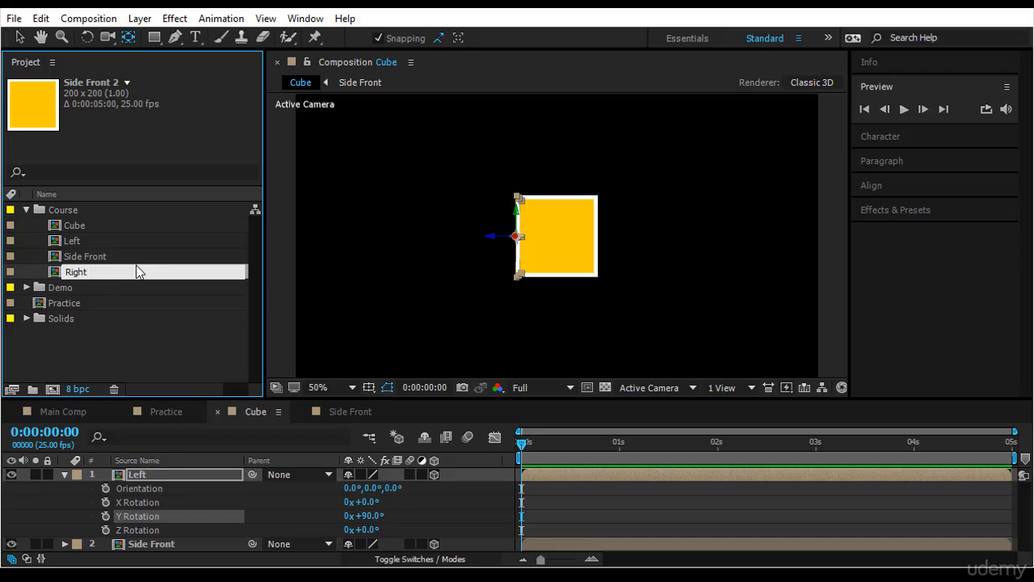
key(Return)
click(86, 256)
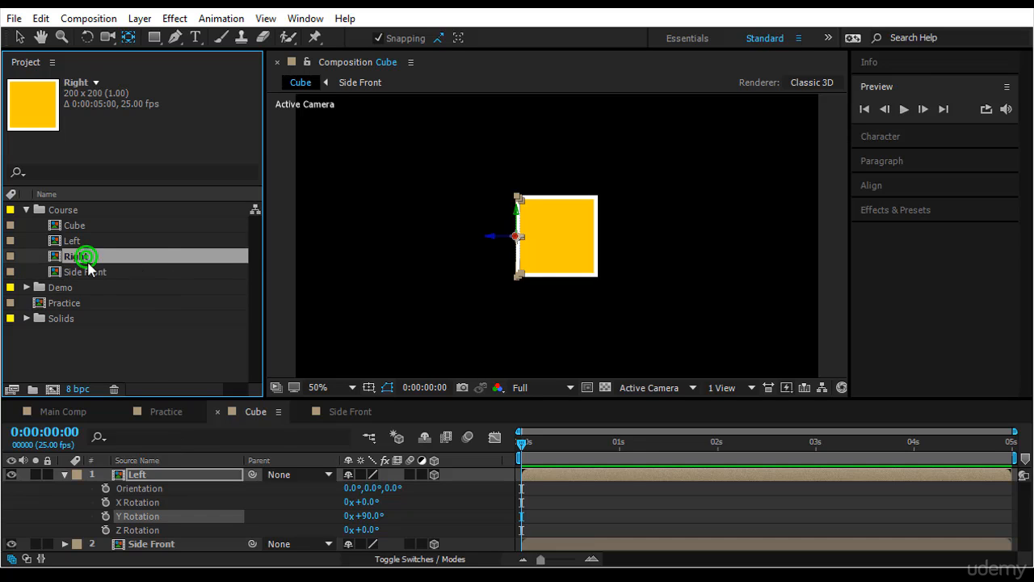
drag(88, 268, 123, 472)
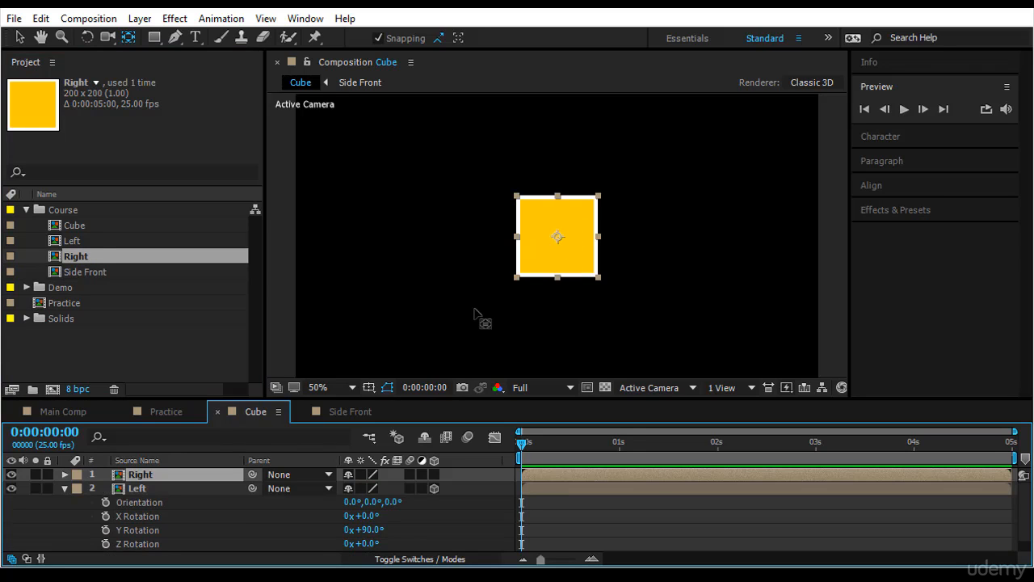
Shift the Right layer's X position by -200 px from 640 to 440.
click(64, 474)
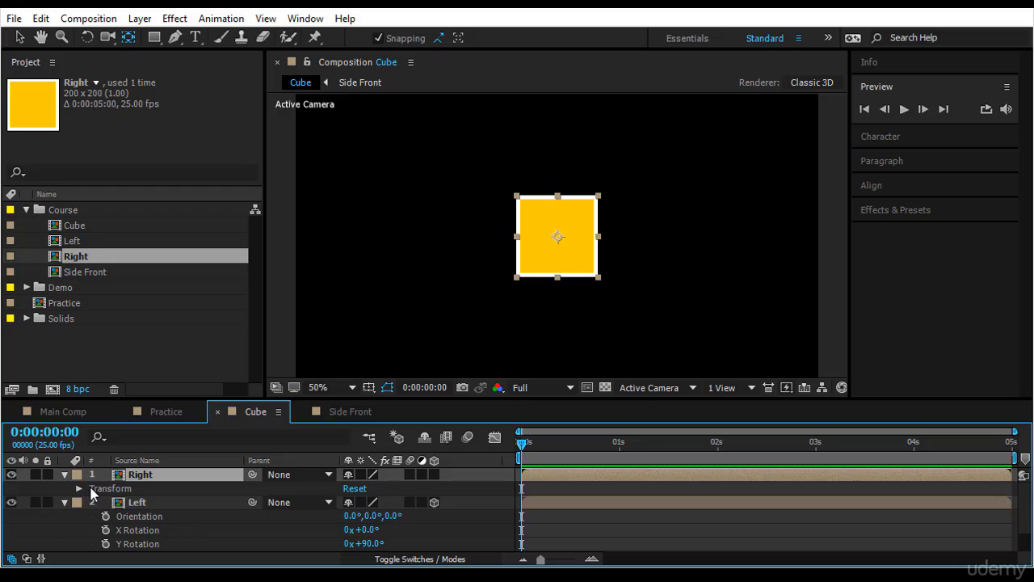
key(p)
drag(353, 488, 482, 488)
click(358, 489)
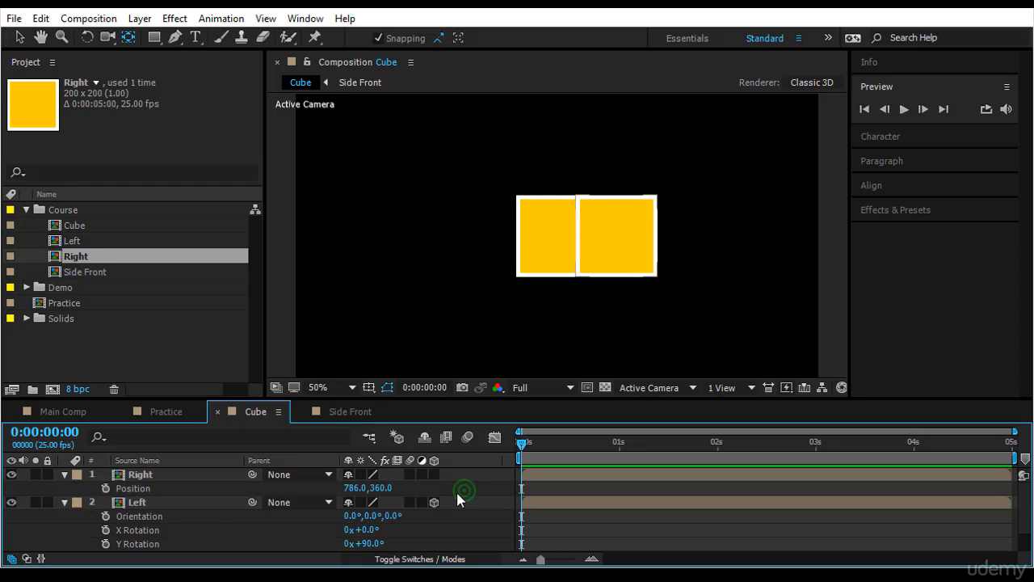
text(640)
key(Return)
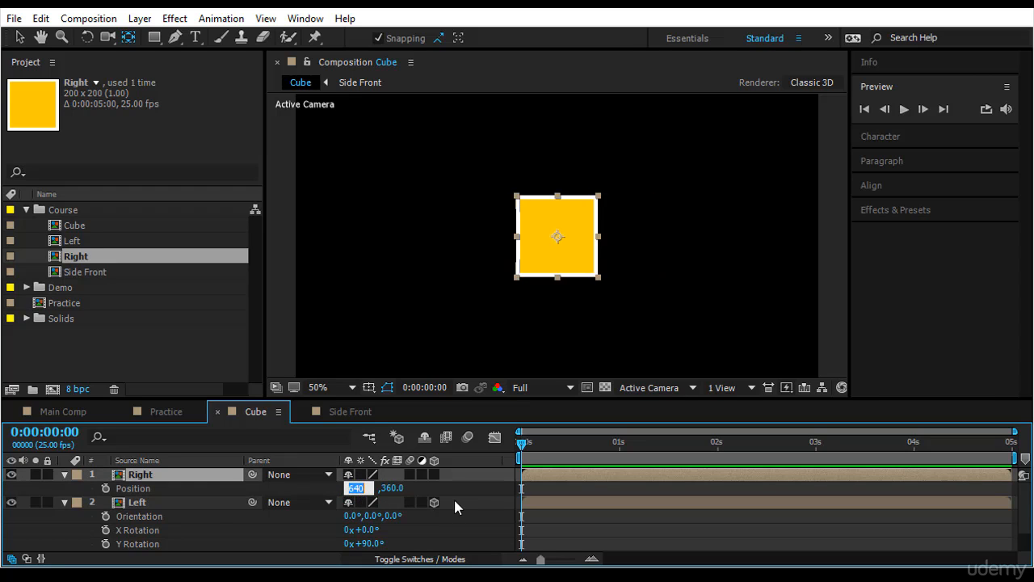
key(Right)
text(-200)
key(Return)
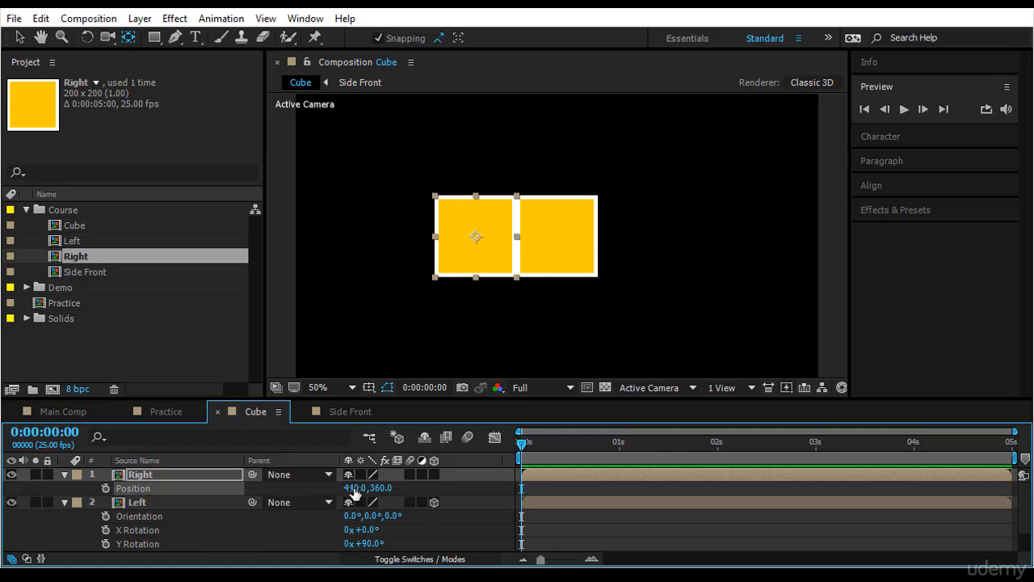
Set the Right layer's X position to 640+200, placing it directly beside the front face.
click(354, 488)
key(BackSpace)
text(640+20)
text(0)
key(Return)
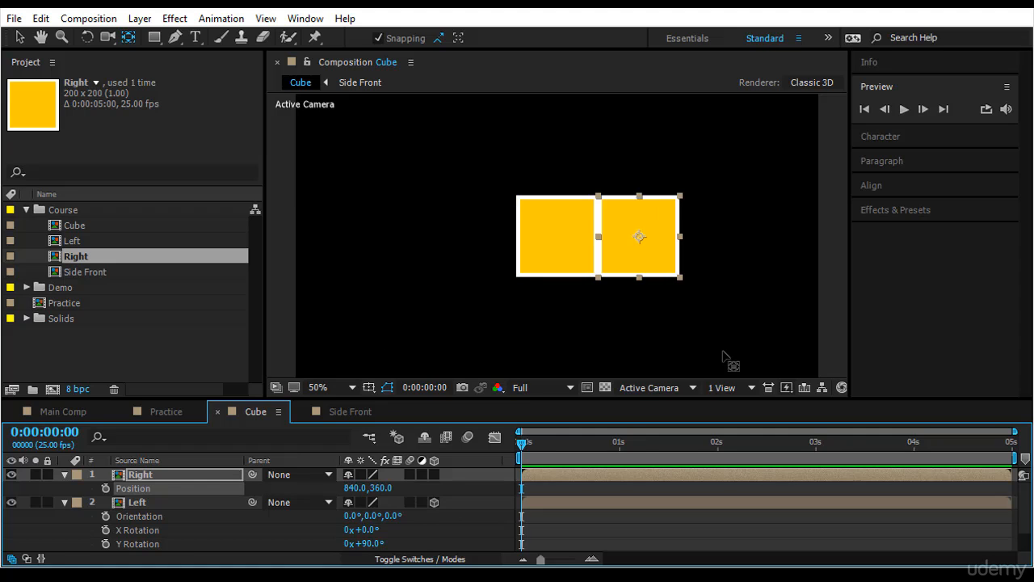
Move the Right layer's anchor point to the edge it shares with the front face and make the layer 3D.
click(127, 37)
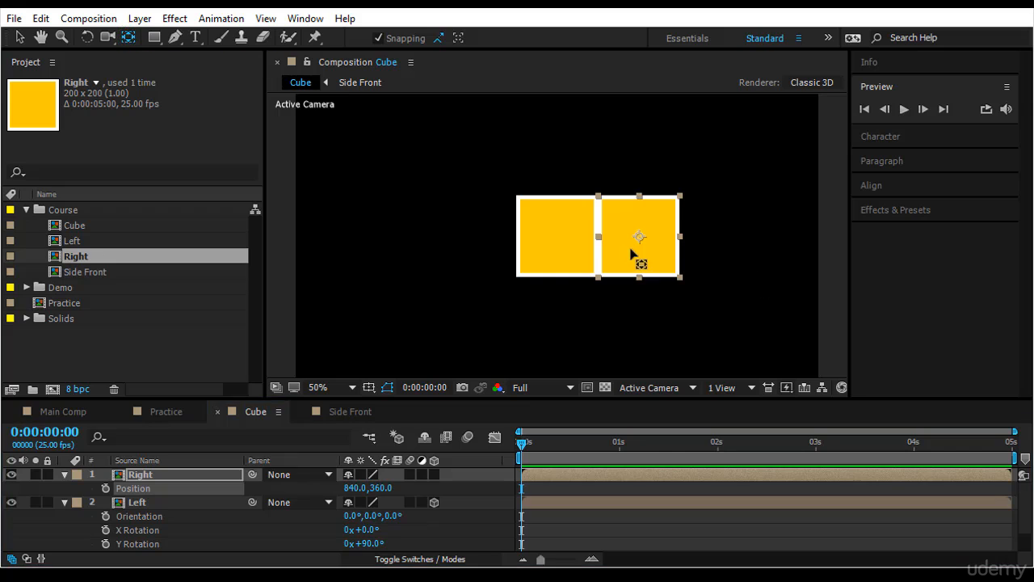
drag(612, 239, 604, 242)
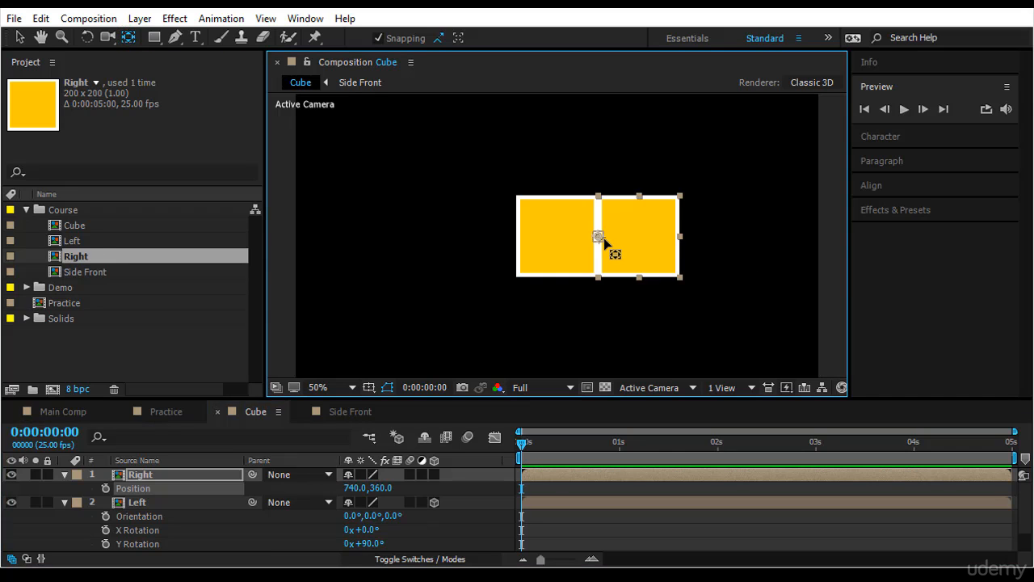
click(155, 475)
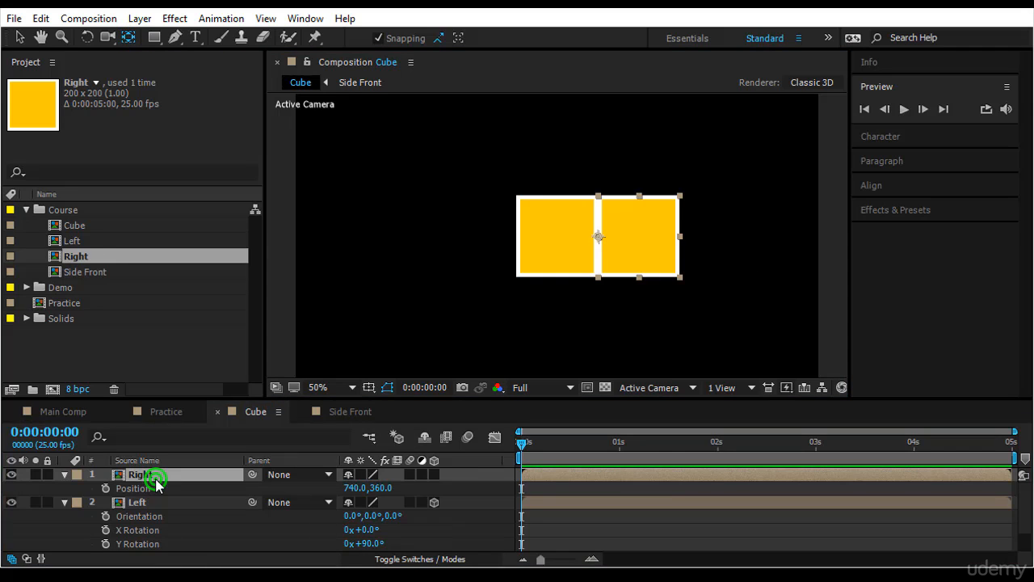
click(435, 474)
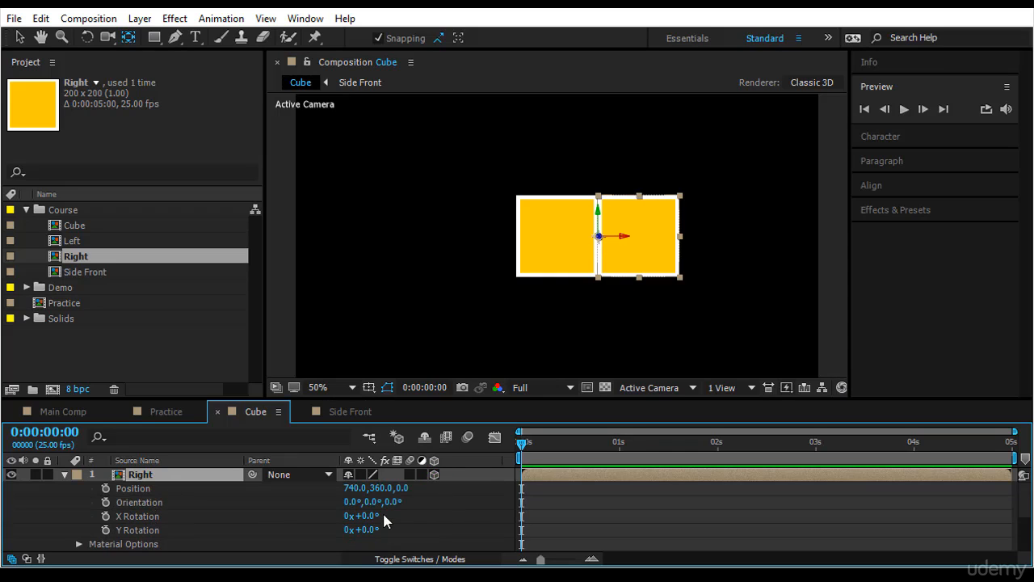
Fold the Right layer back by setting its Y Rotation to -90° and check the faces in Custom View 1 before returning to Active Camera.
drag(369, 530, 318, 530)
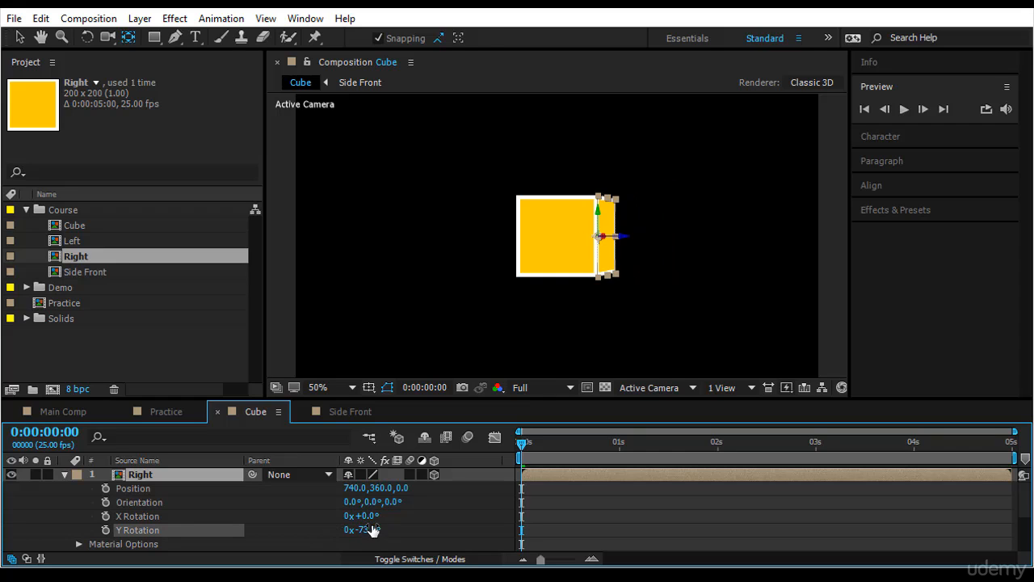
click(364, 528)
text(-90)
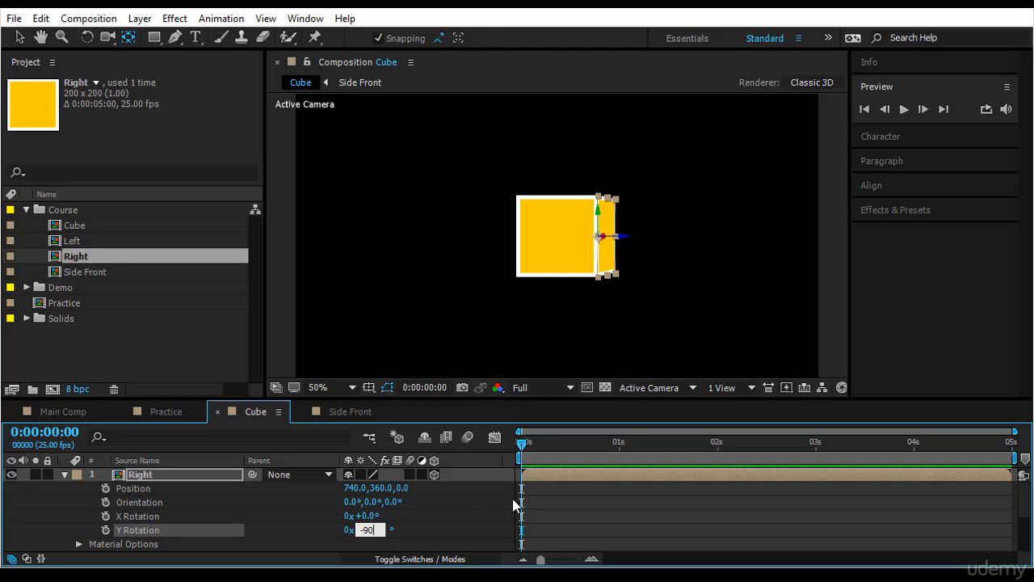
key(Return)
click(653, 388)
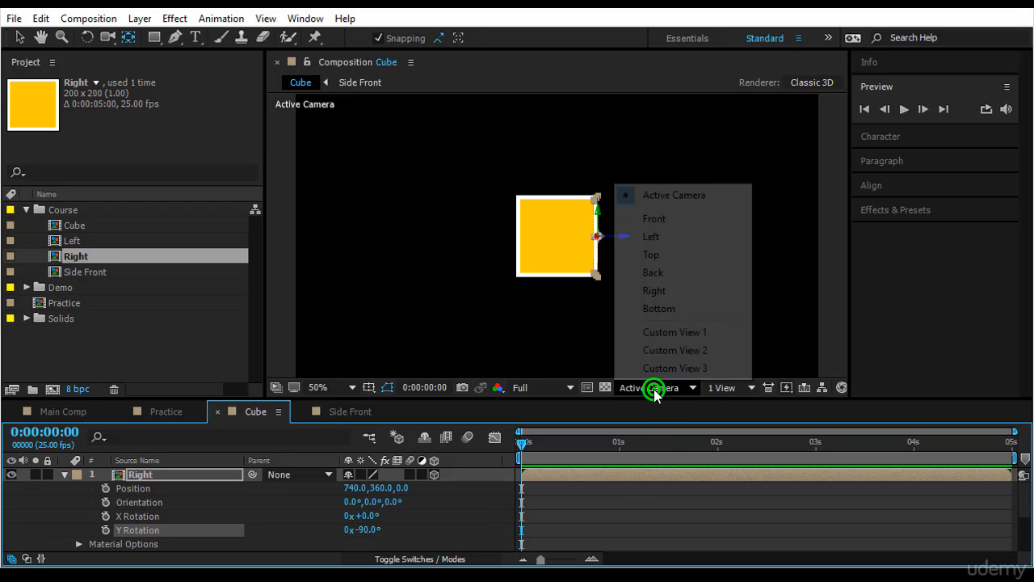
click(681, 332)
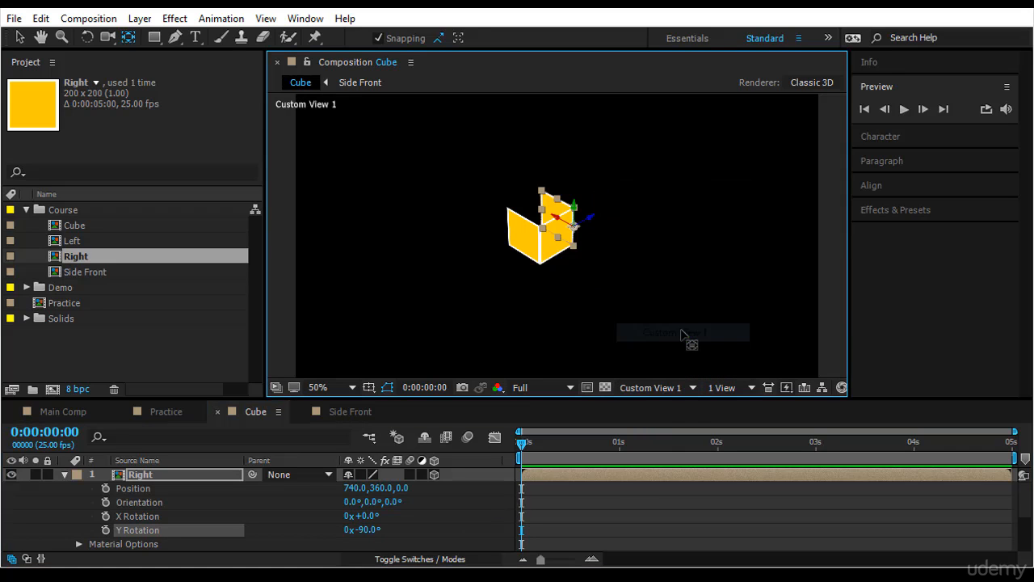
click(668, 334)
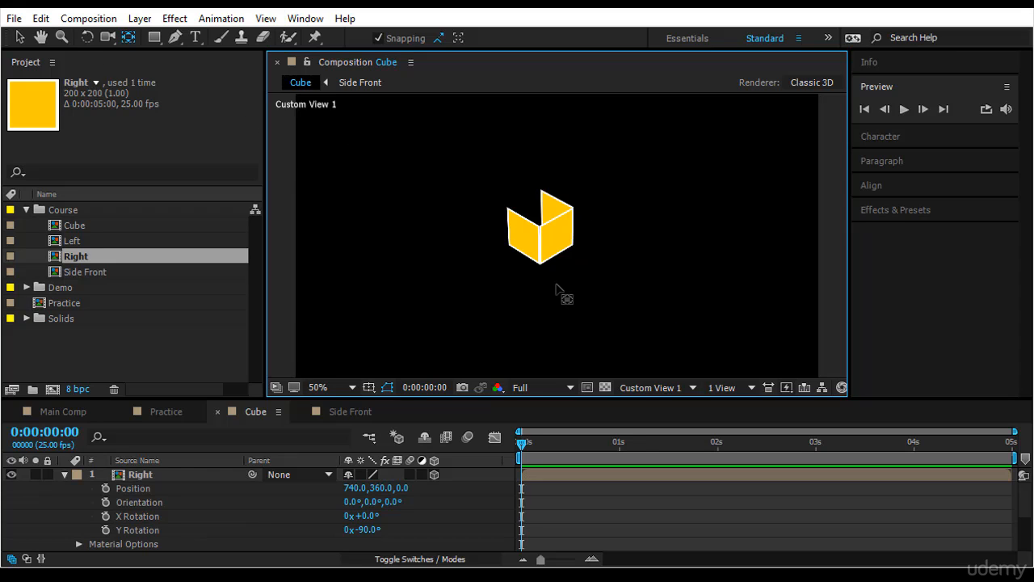
key(period)
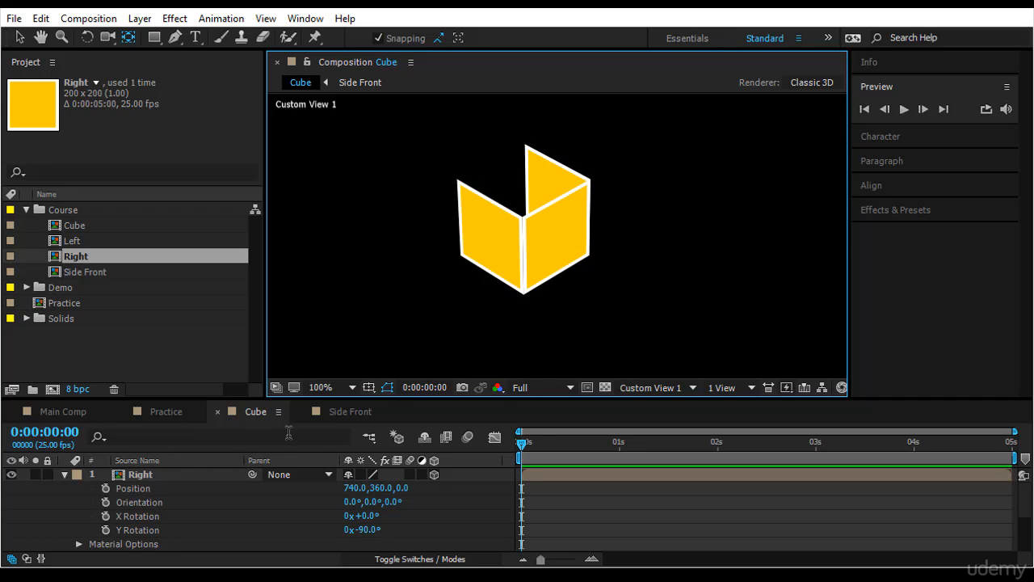
click(650, 387)
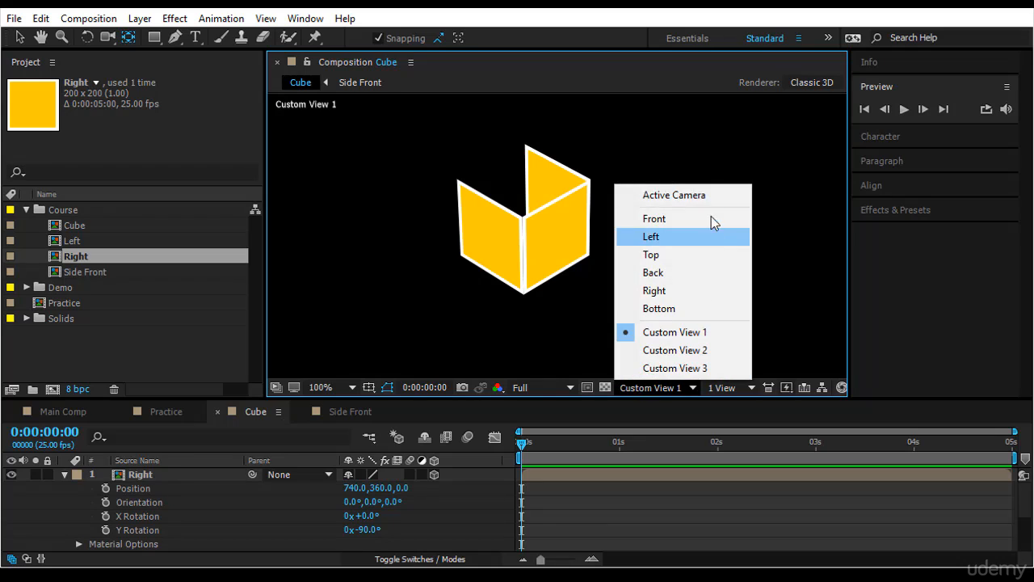
click(714, 194)
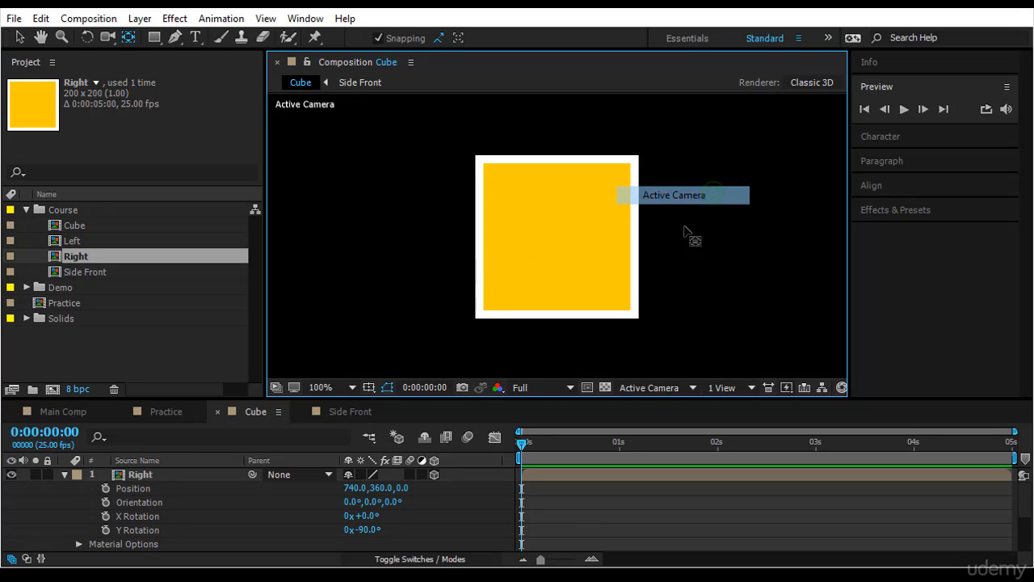
Duplicate the Side Front composition, name the copy Top and add it as the top layer of the Cube composition.
click(106, 272)
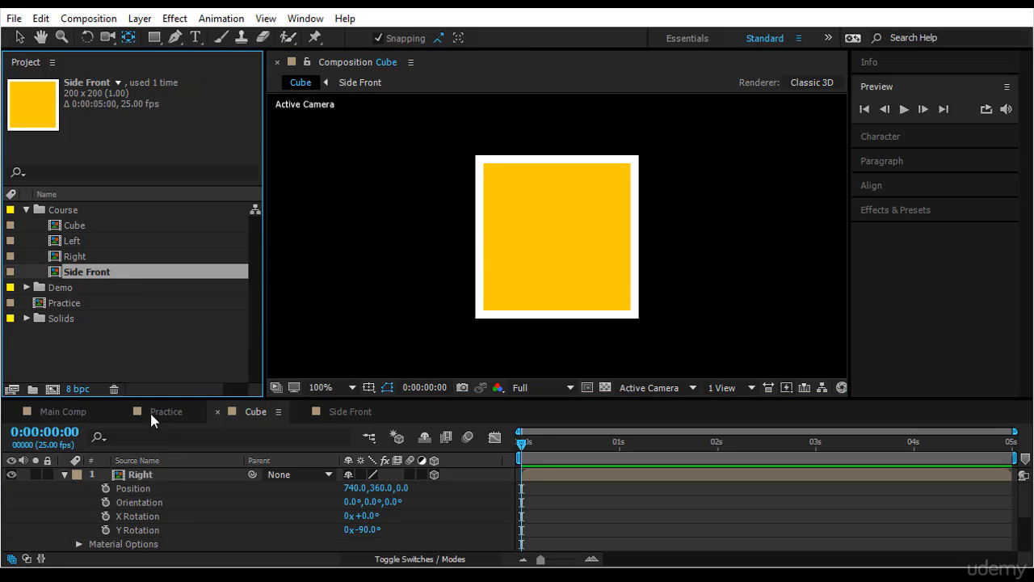
key(ctrl+d)
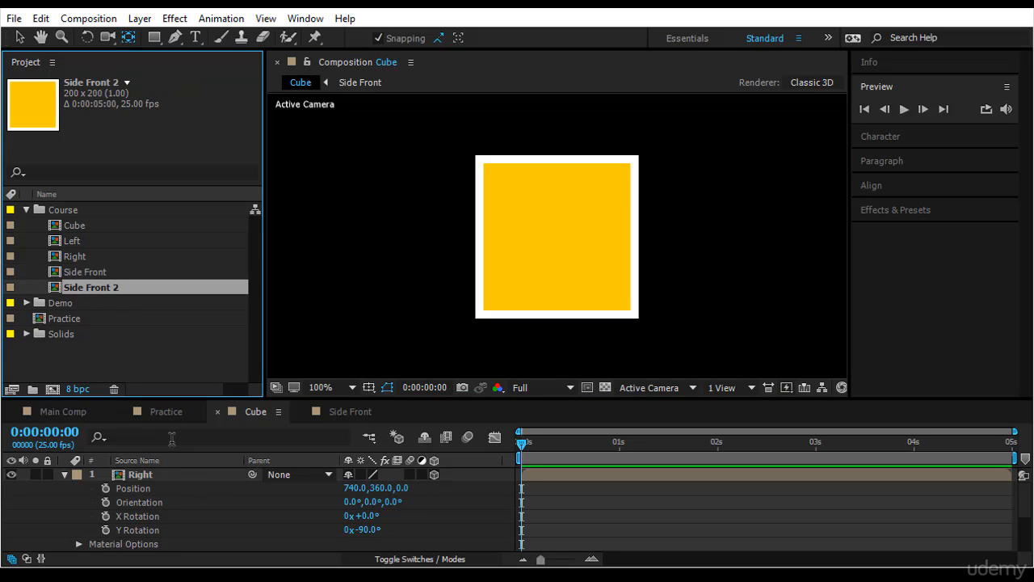
key(Return)
text(Top)
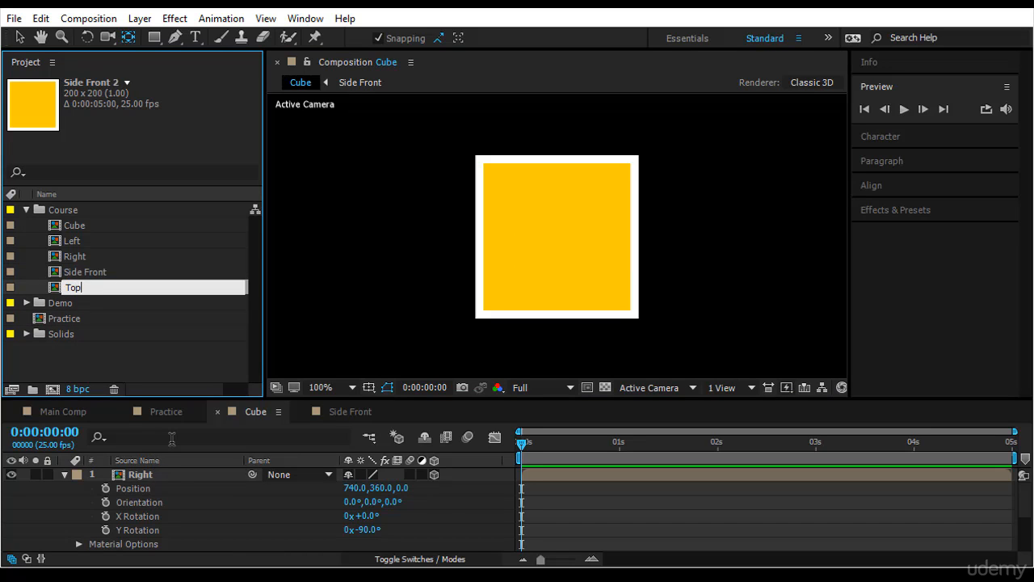
key(Return)
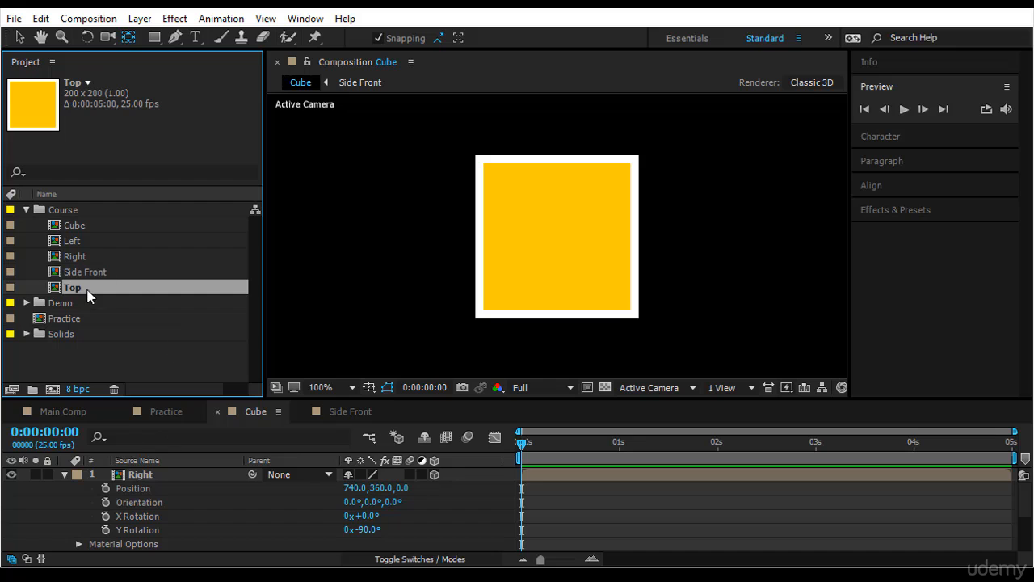
drag(87, 289, 145, 474)
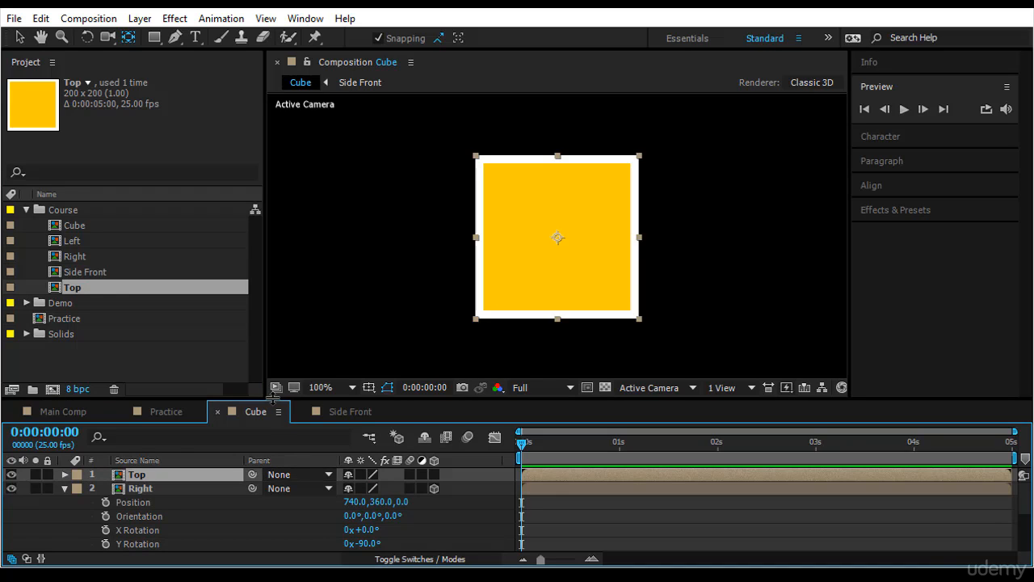
Move the Top layer's anchor point to the middle of its upper edge and make the layer 3D with its rotation properties shown.
key(v)
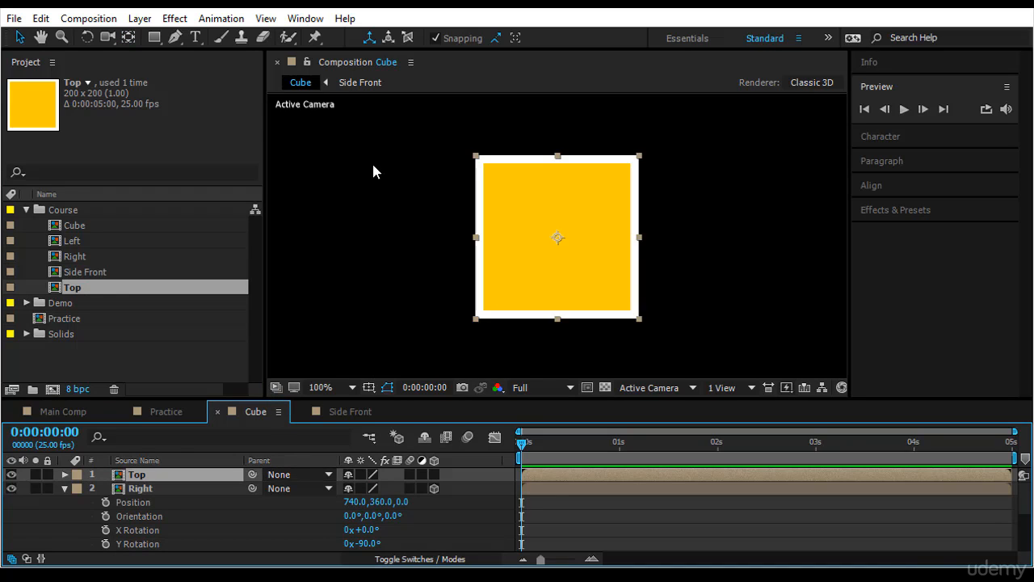
key(c)
click(557, 240)
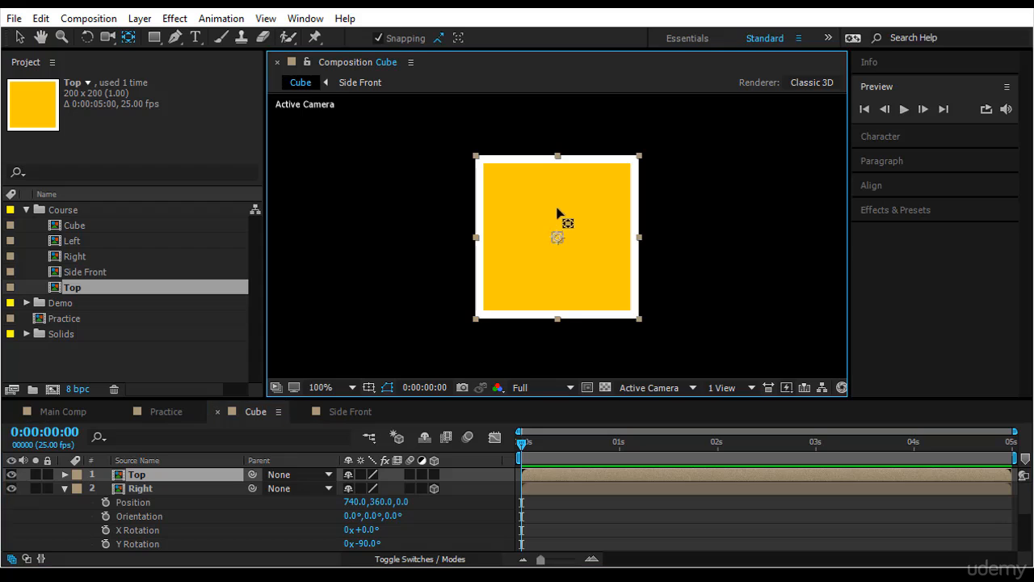
drag(556, 208, 556, 162)
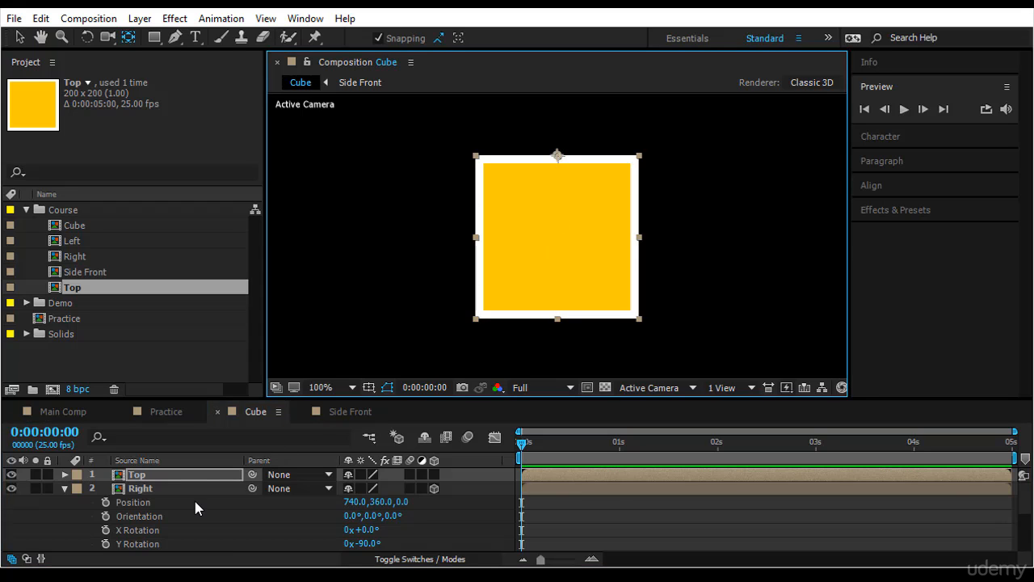
click(196, 474)
key(r)
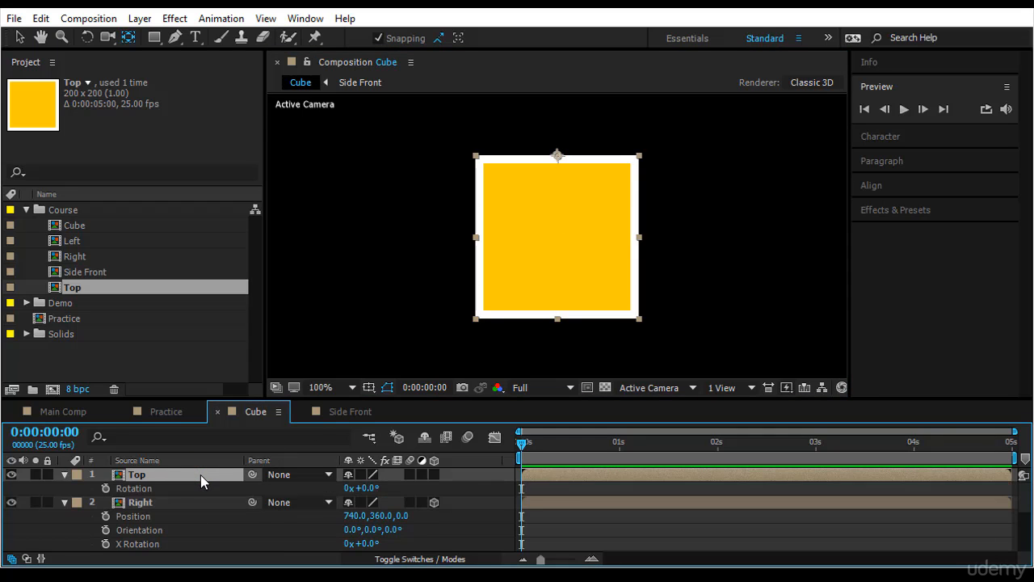
click(433, 474)
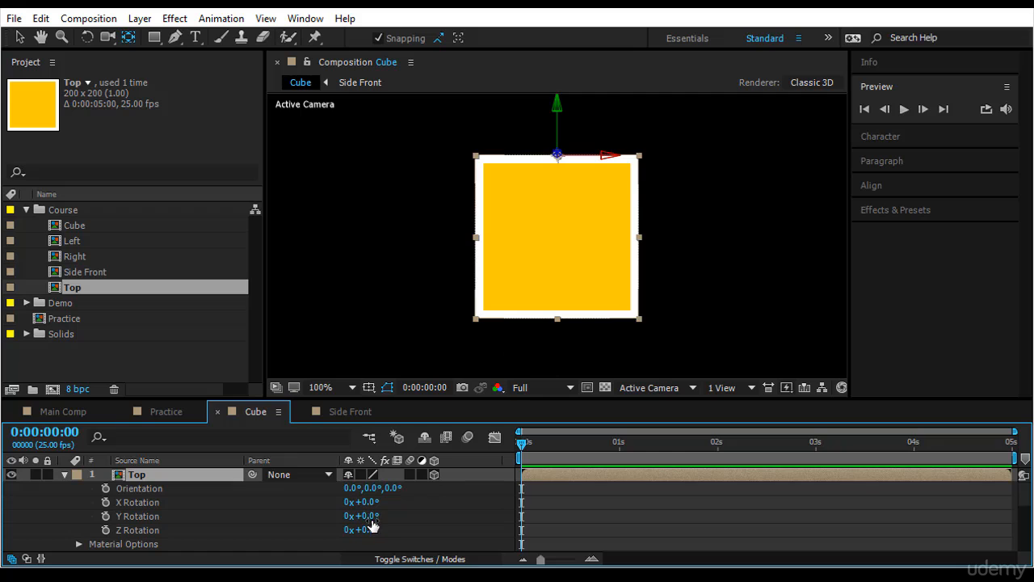
Fold the Top layer back by setting its X Rotation to 90° and check the cube in Custom View 1 before returning to Active Camera.
drag(373, 502, 451, 499)
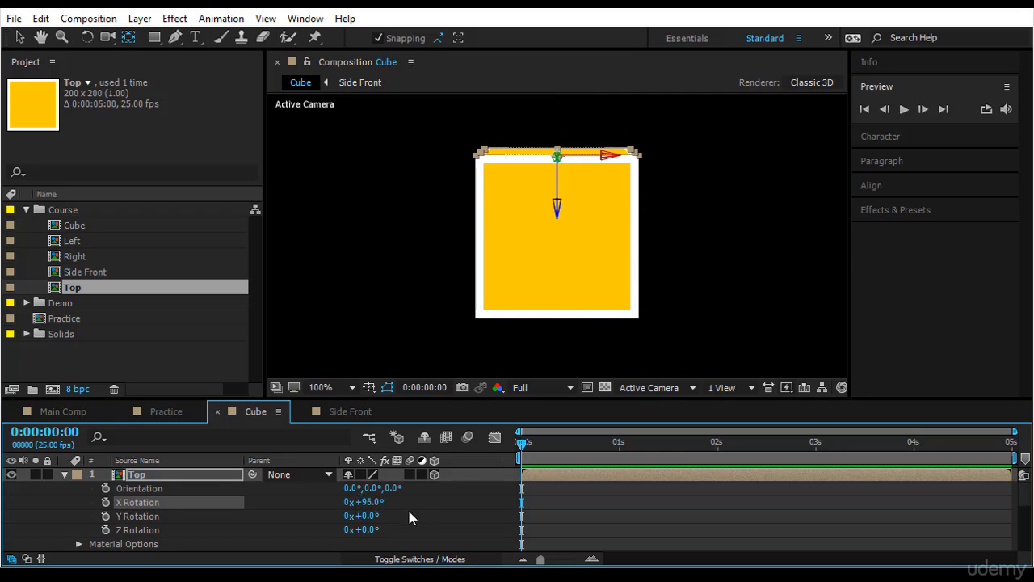
click(365, 501)
text(90)
key(Return)
click(671, 386)
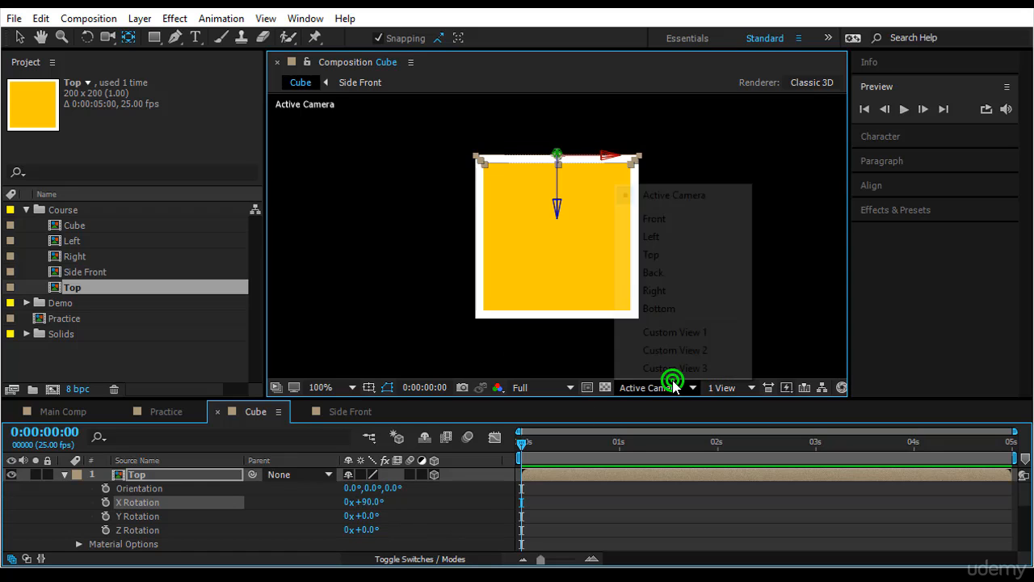
click(674, 332)
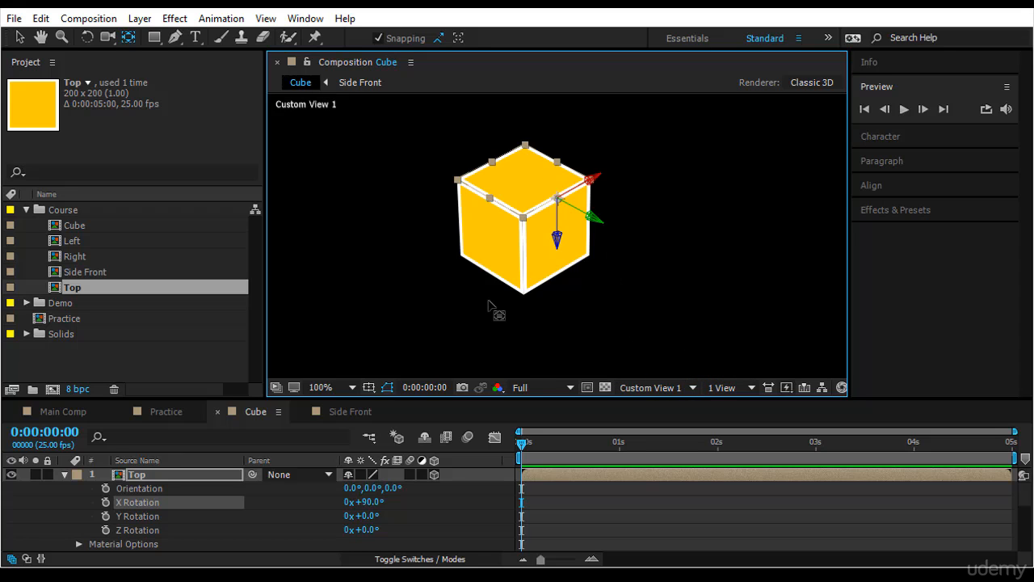
click(598, 509)
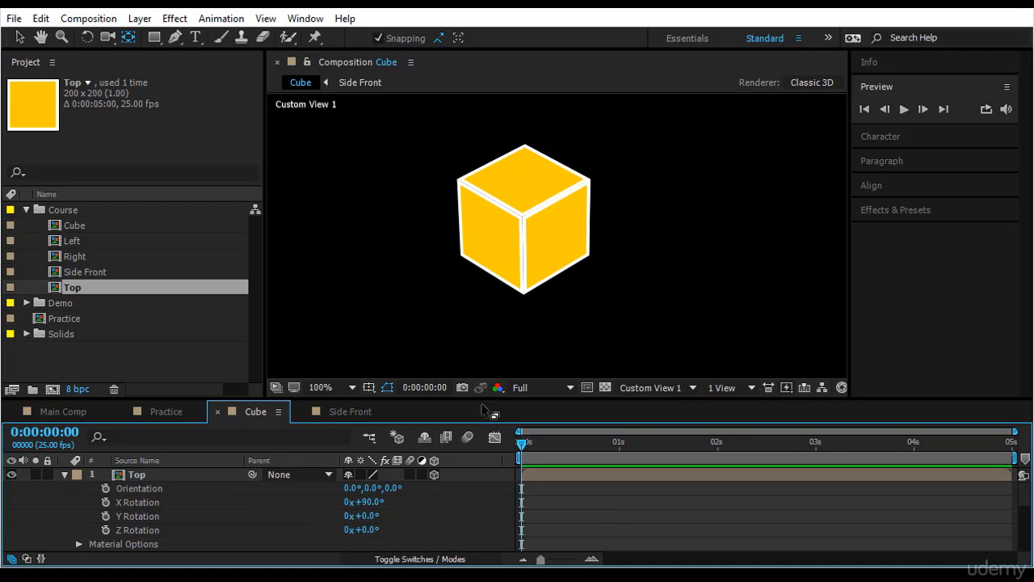
click(656, 386)
click(699, 197)
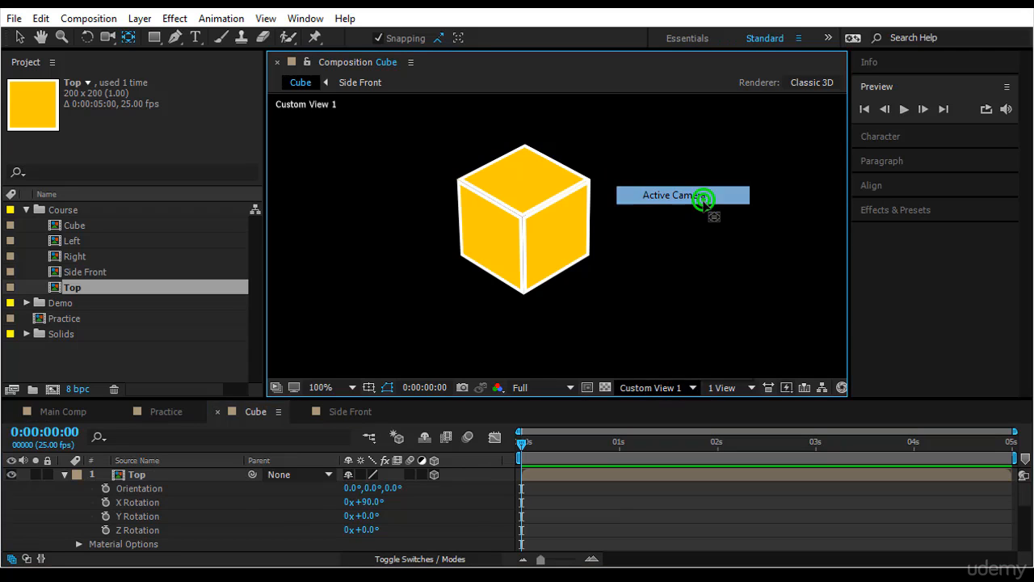
Duplicate the Top composition, name the copy Bottom and add it as the top layer of the Cube composition.
click(107, 291)
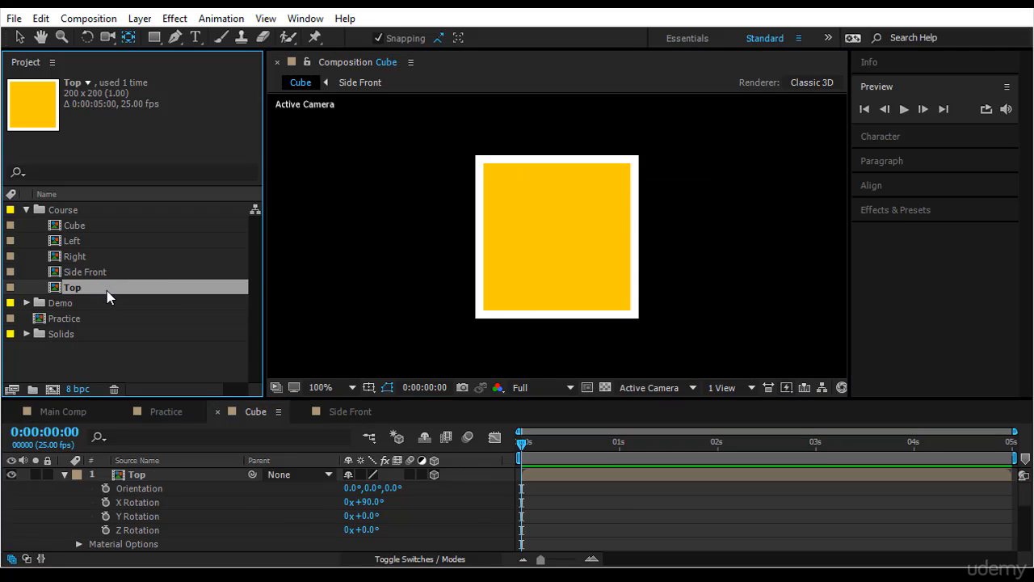
click(100, 289)
key(ctrl+d)
key(Return)
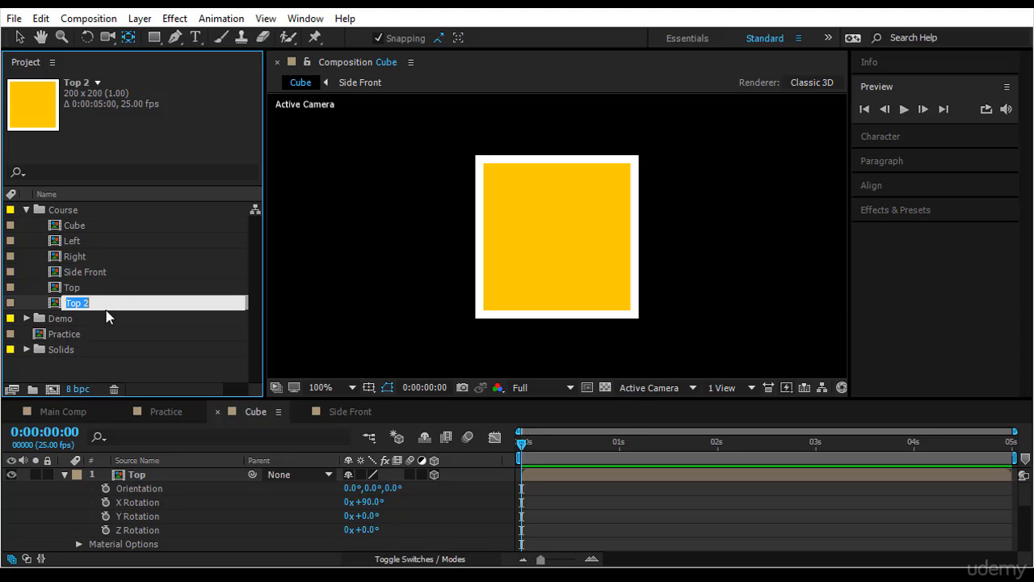
text(Bottom)
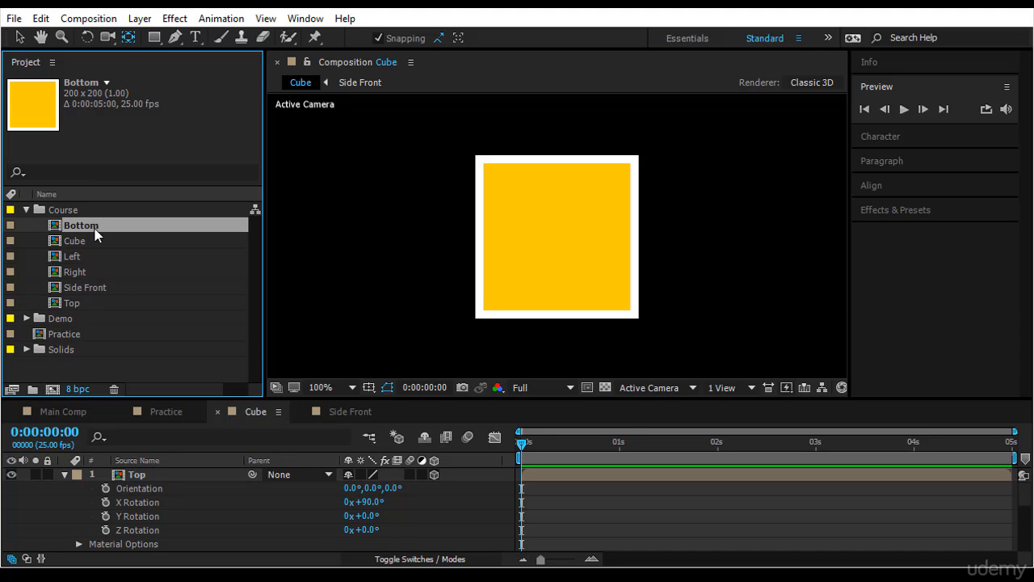
drag(92, 228, 132, 470)
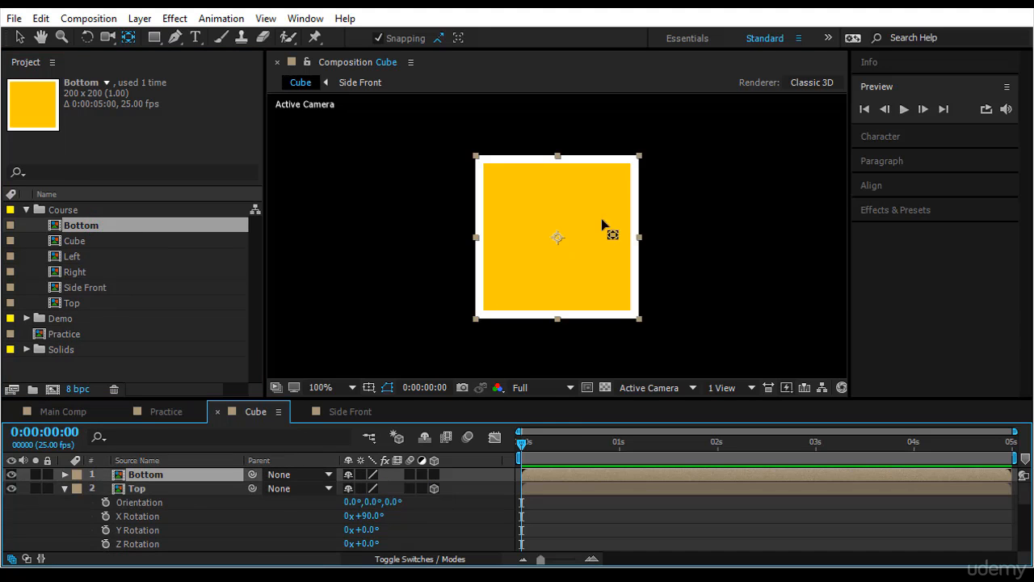
Move the Bottom layer's anchor point to the middle of its lower edge and select the layer.
key(comma)
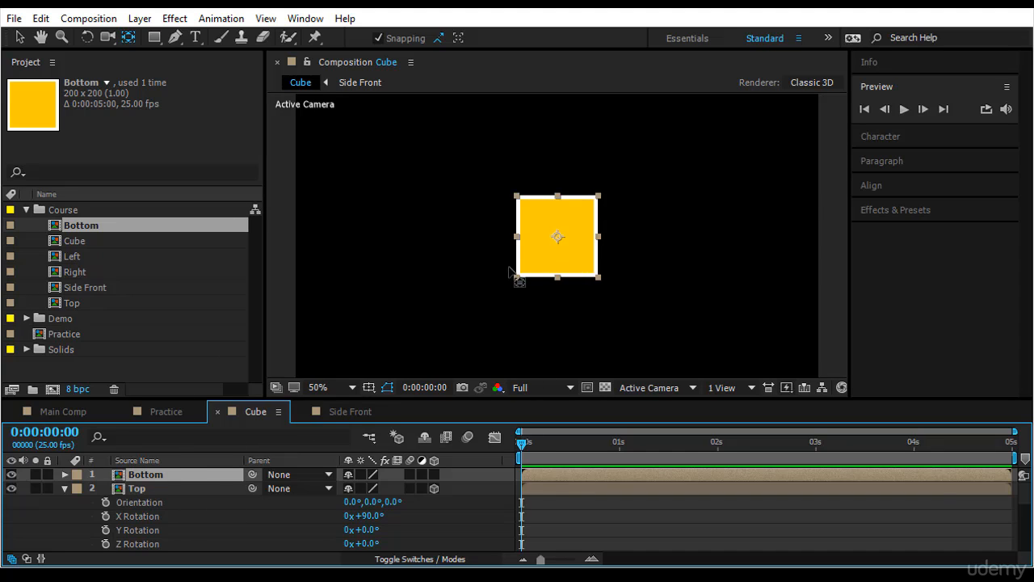
click(555, 238)
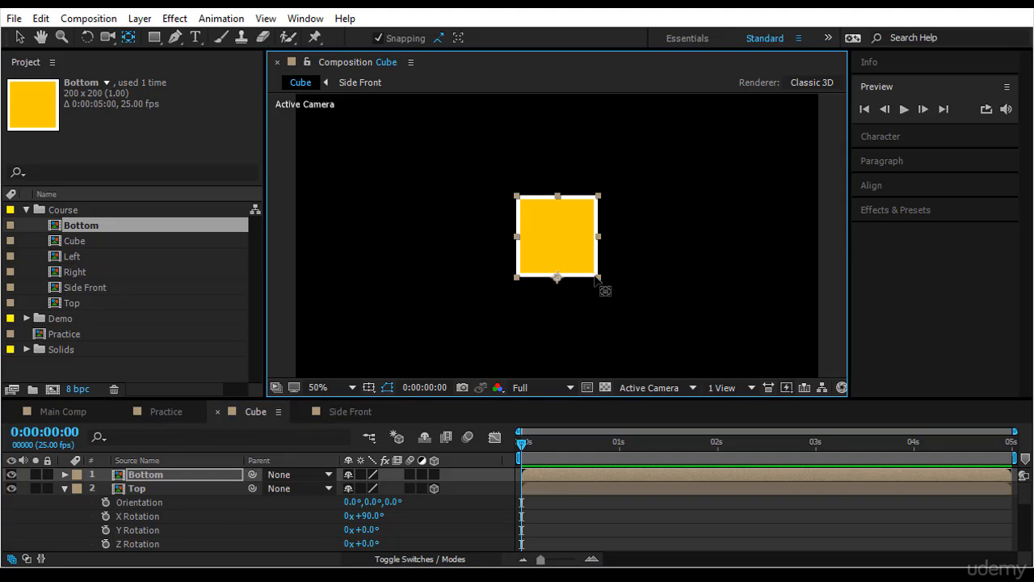
click(176, 476)
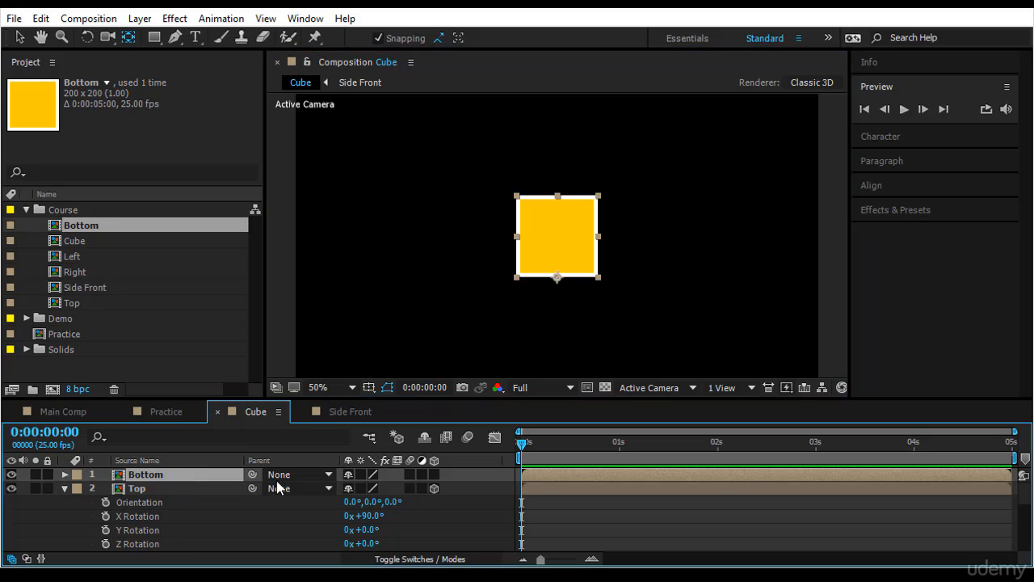
Make the Bottom layer 3D and fold it back by setting its X Rotation to -90°.
key(r)
click(434, 474)
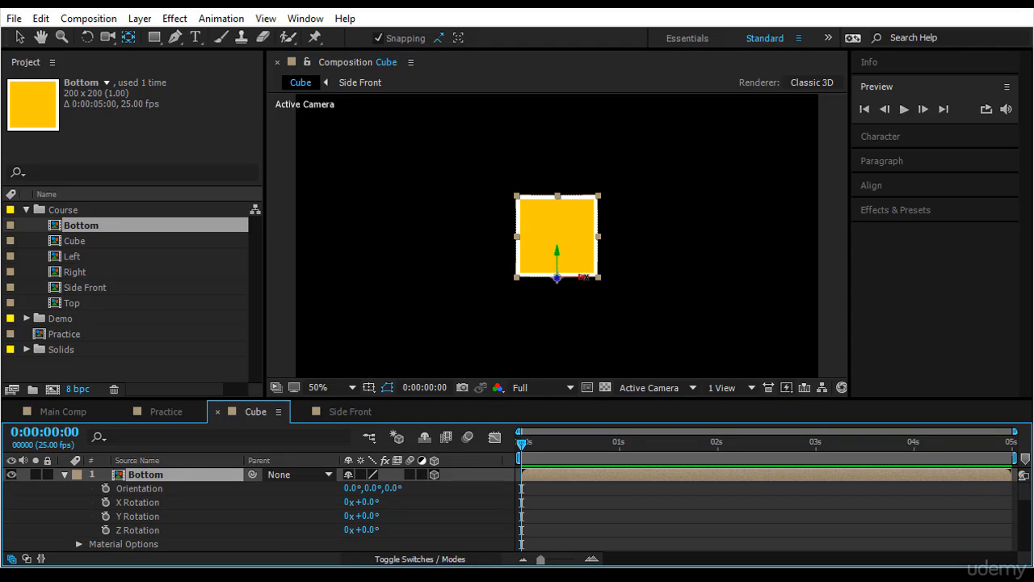
drag(369, 529, 402, 529)
key(ctrl+z)
drag(363, 502, 329, 529)
click(367, 501)
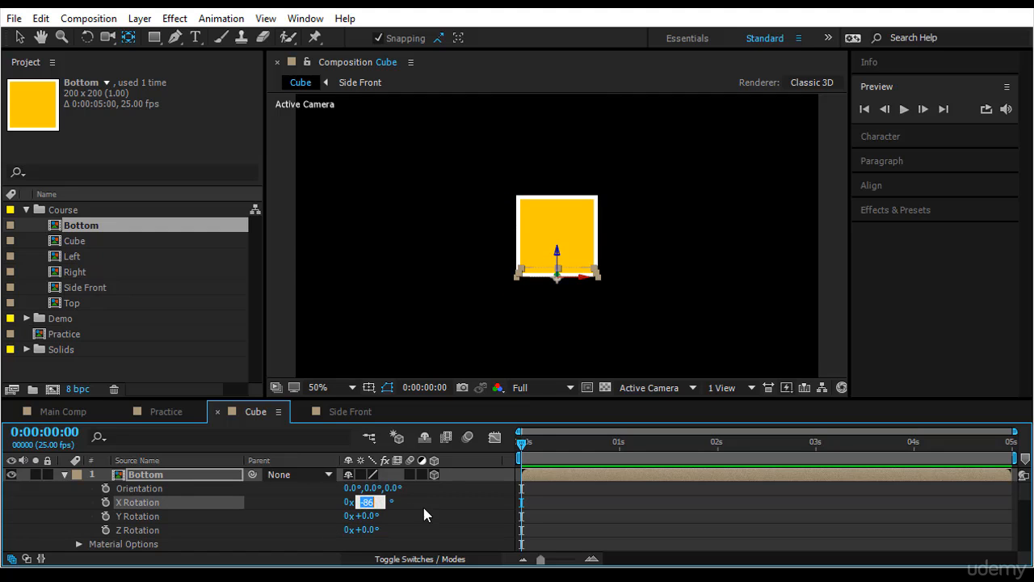
text(-90)
key(Return)
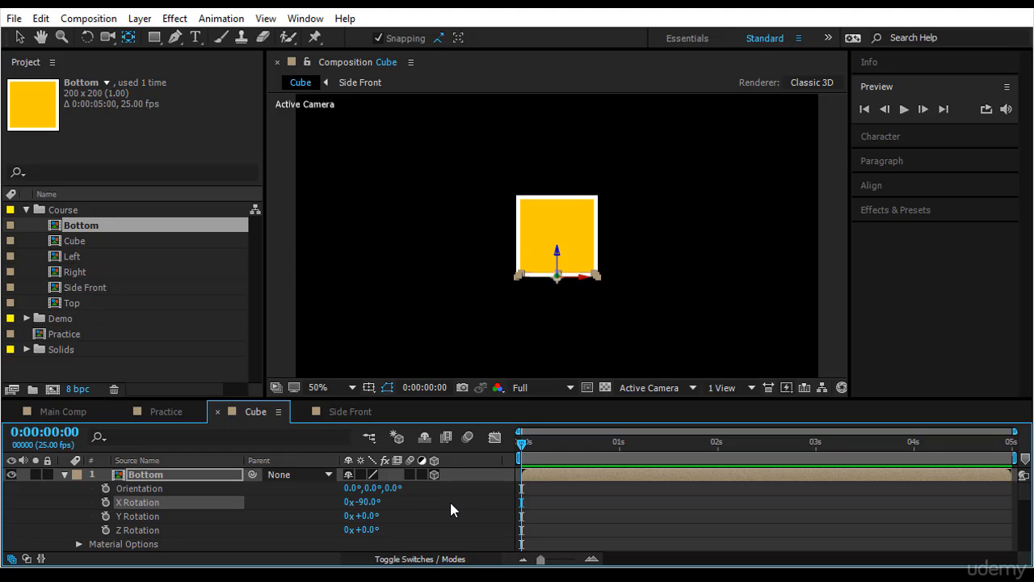
click(640, 504)
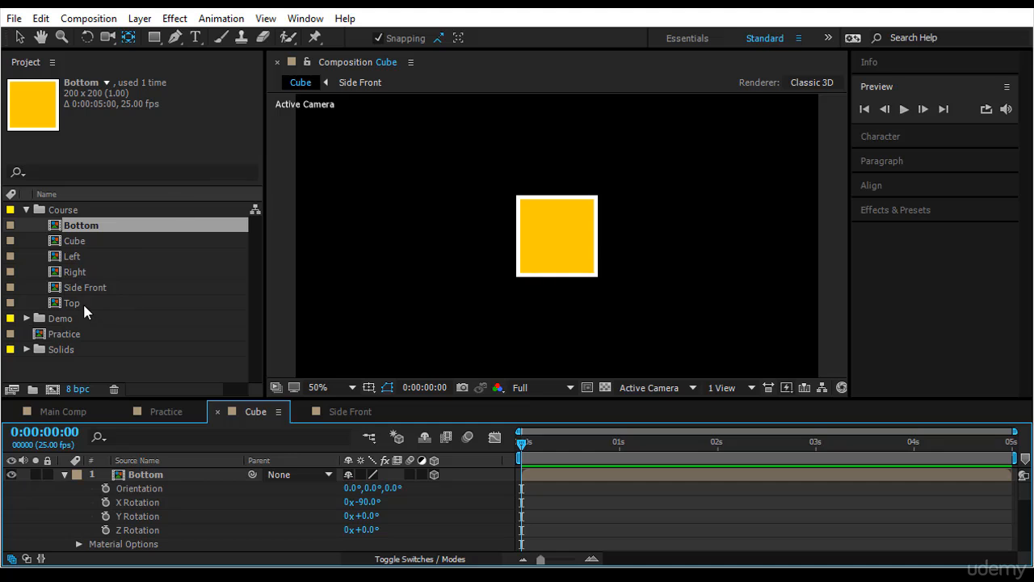
Duplicate the Side Front composition, name the copy Back and add it as the top layer of the Cube composition.
click(108, 289)
key(ctrl+d)
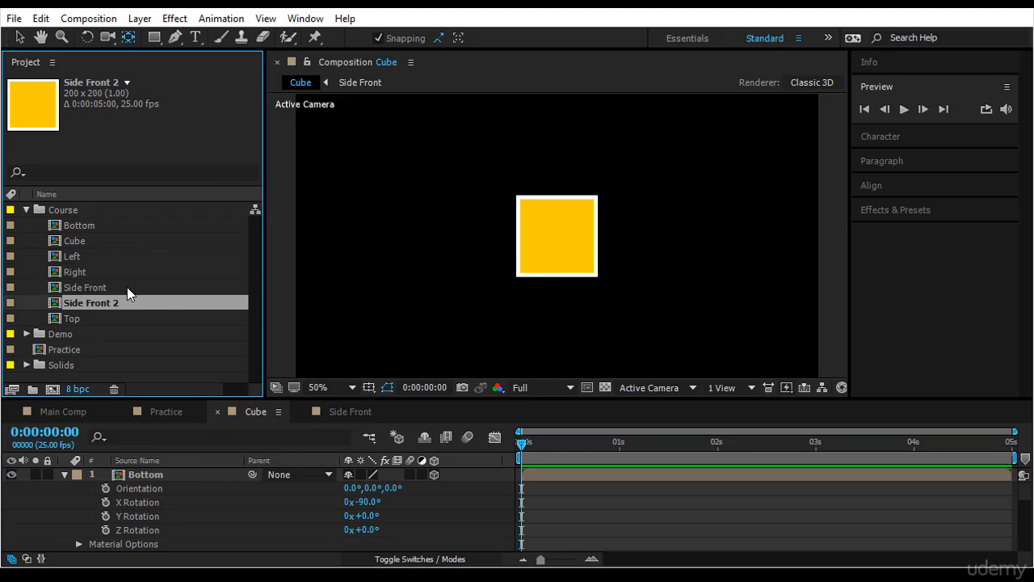
key(Return)
text(Back)
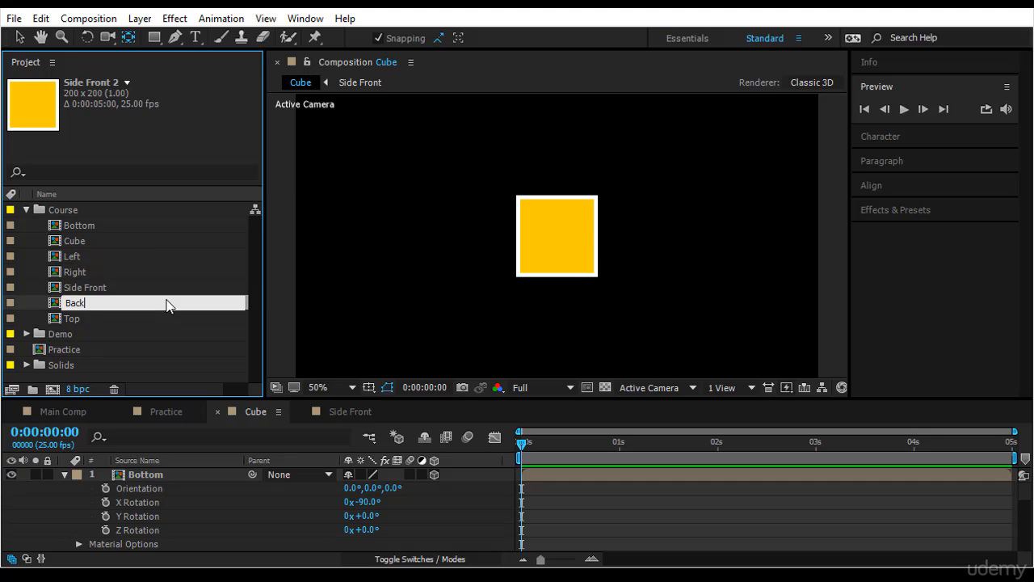
key(Return)
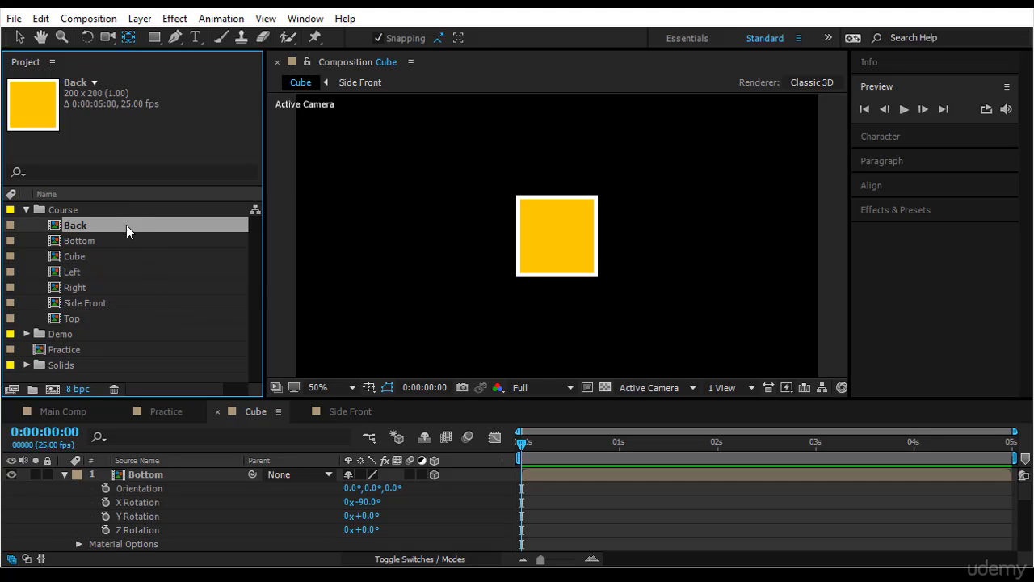
drag(126, 224, 173, 469)
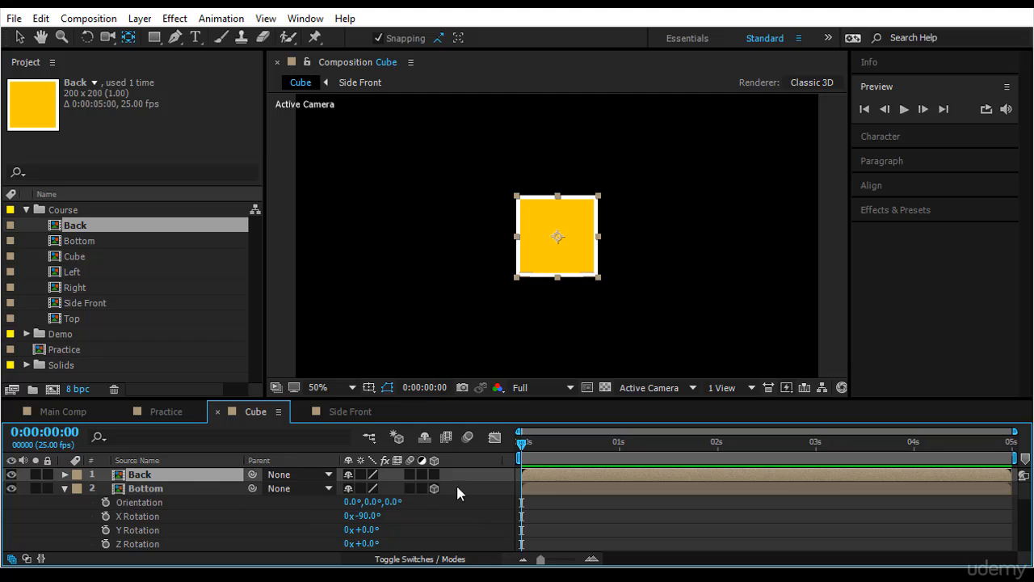
Make the Back layer 3D, set its Z position to 200 in Custom View 1 and inspect the cube from another angle.
click(434, 475)
key(p)
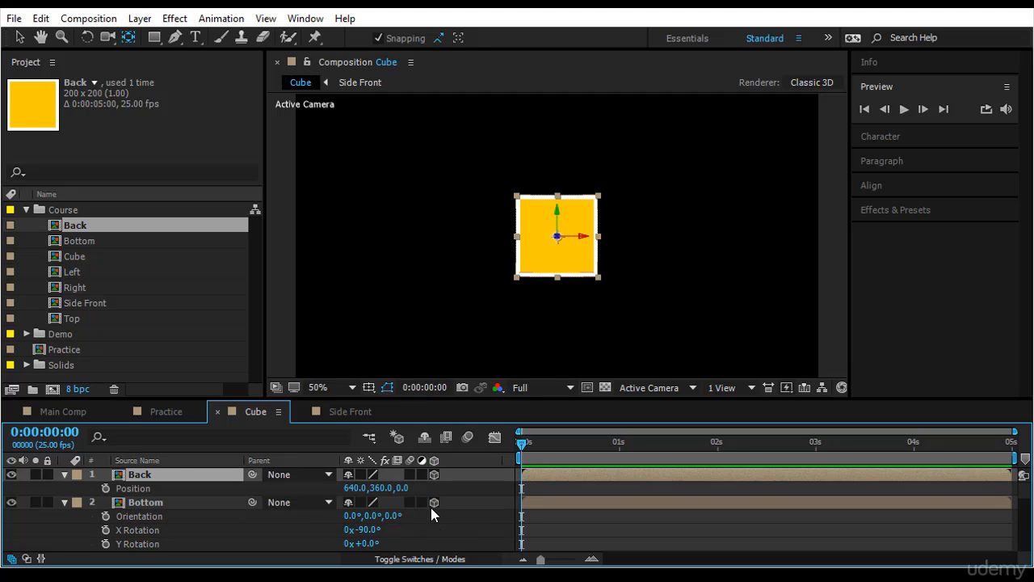
click(669, 388)
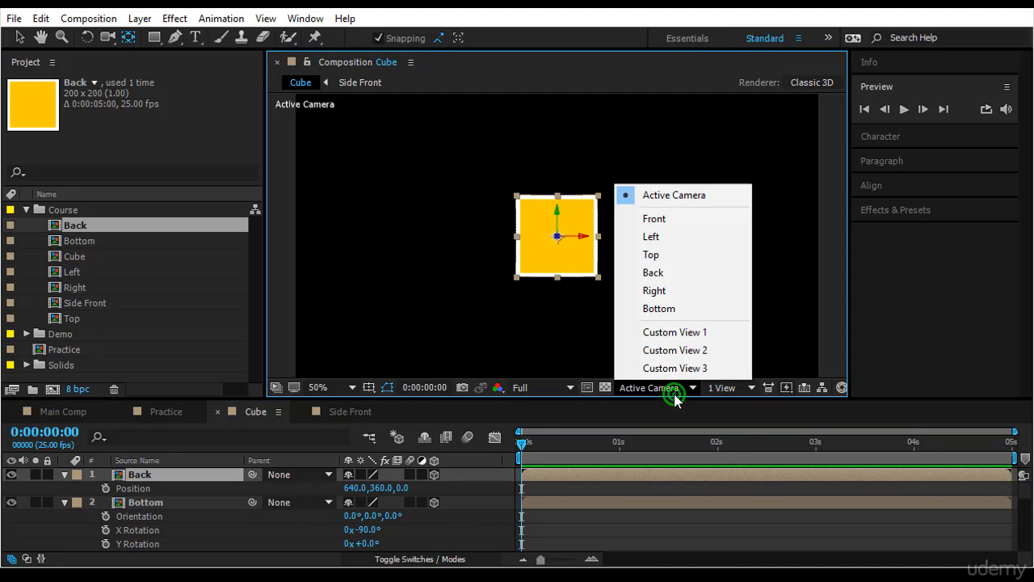
click(700, 333)
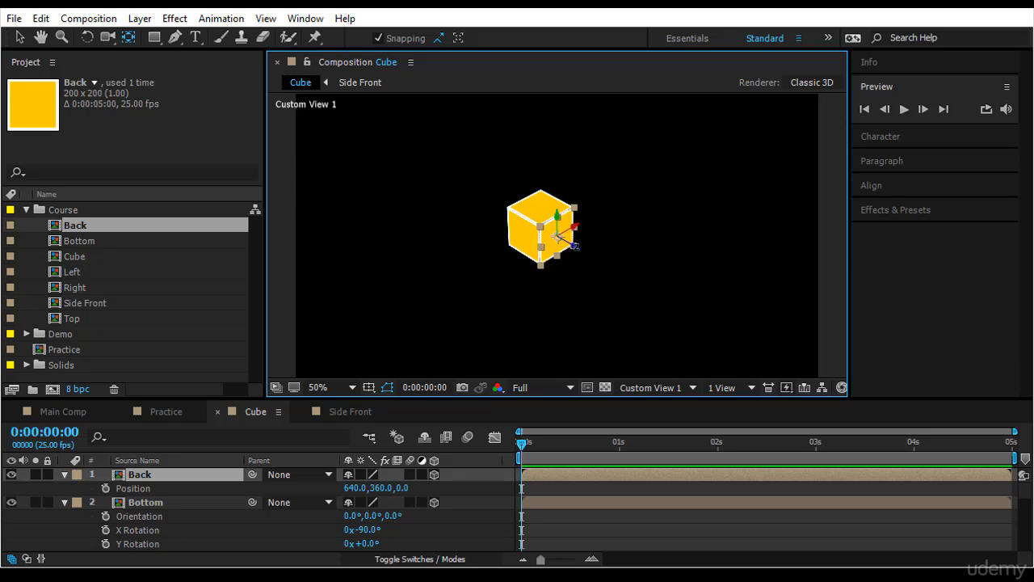
mouse_move(404, 488)
mouse_down()
mouse_move(517, 488)
mouse_move(404, 496)
mouse_up()
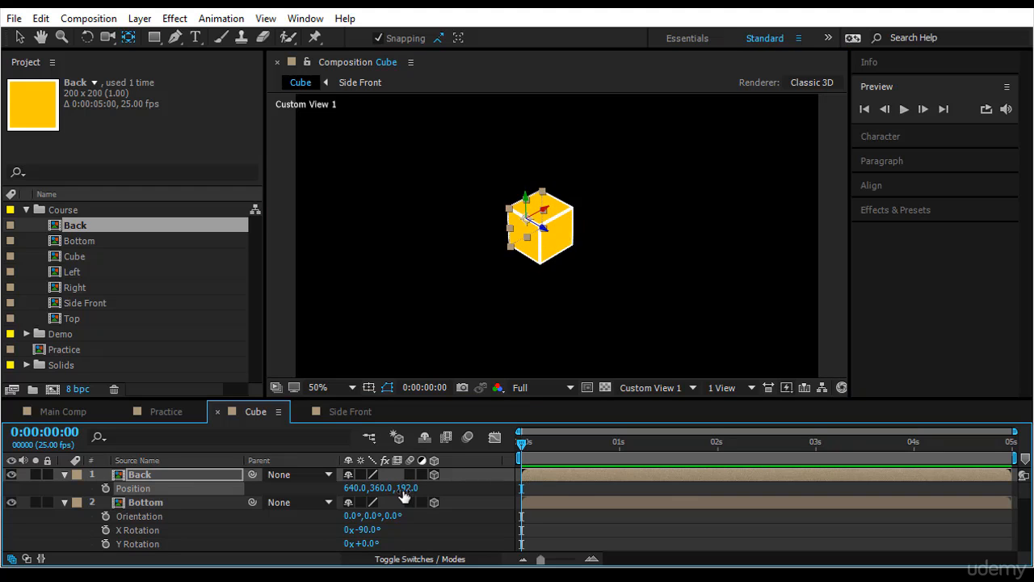
click(408, 488)
text(200)
key(Return)
click(584, 529)
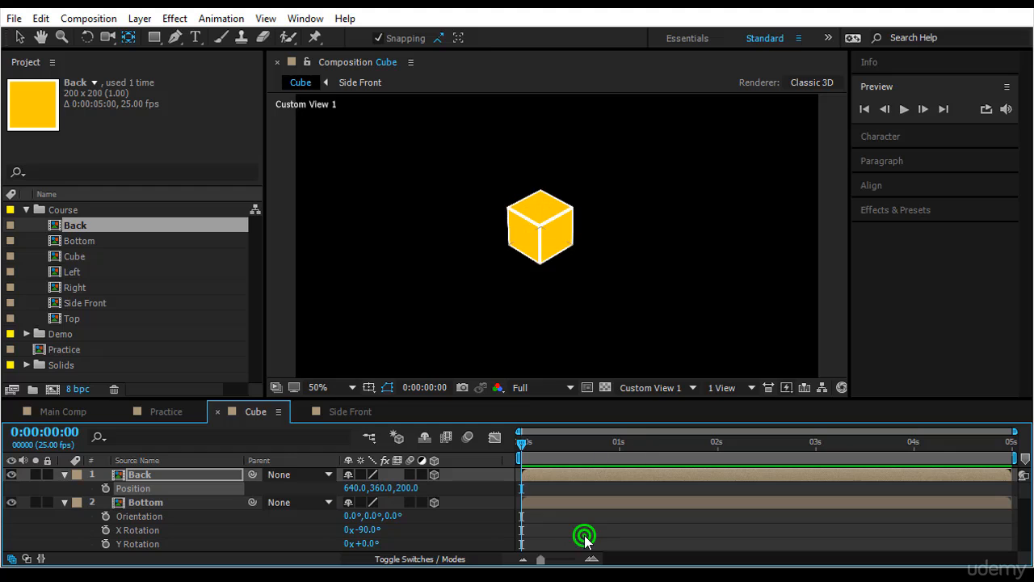
click(128, 37)
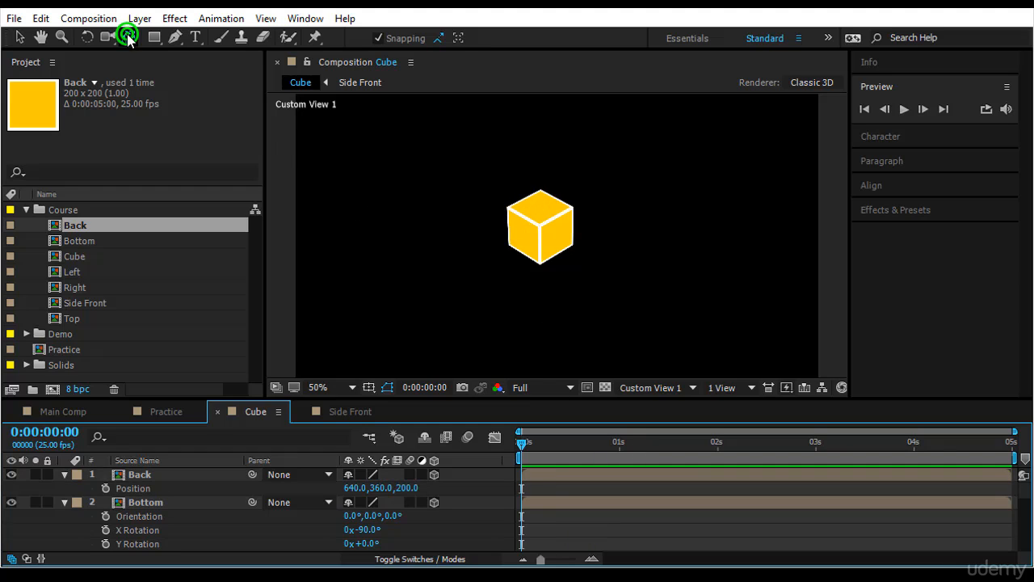
click(106, 37)
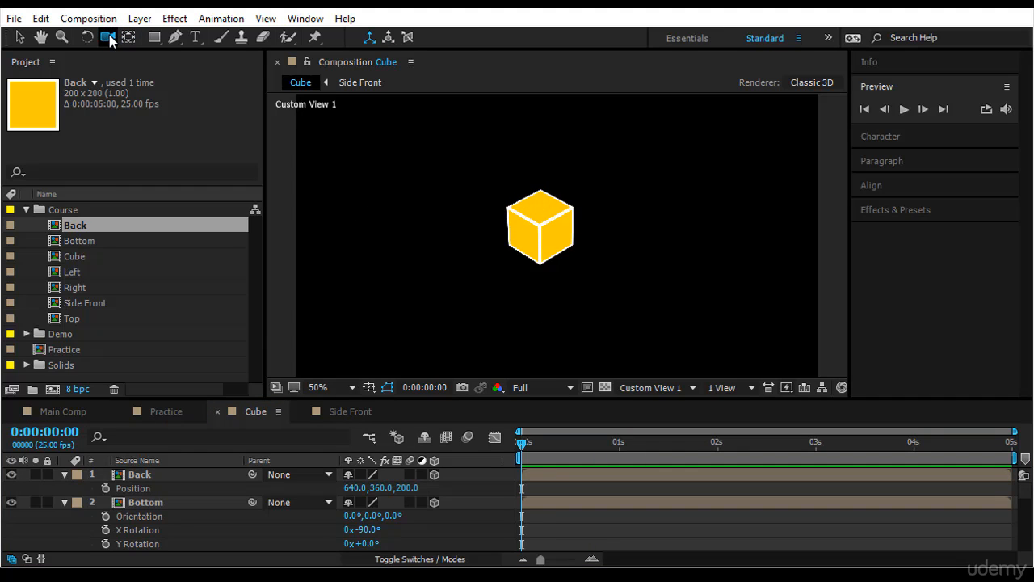
drag(557, 233, 638, 219)
Collapse the open layer properties and enlarge the timeline area until all six face layers fit.
click(64, 474)
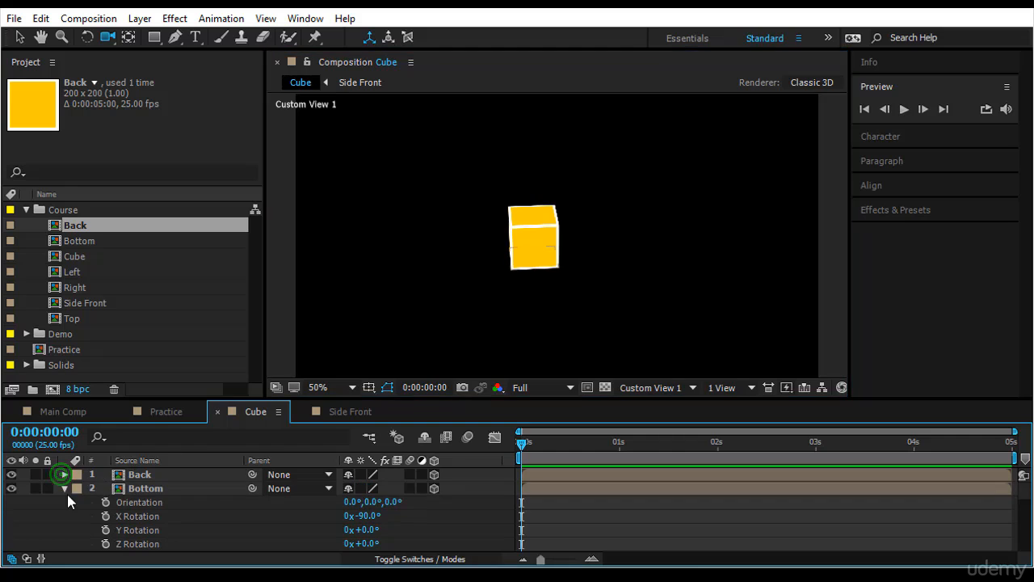
click(65, 488)
click(64, 501)
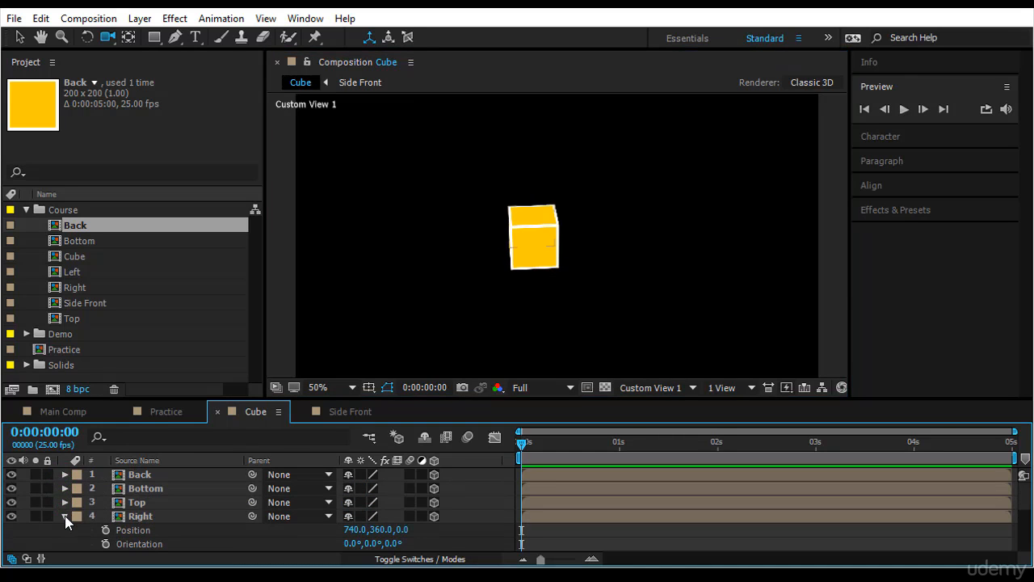
click(64, 515)
click(65, 529)
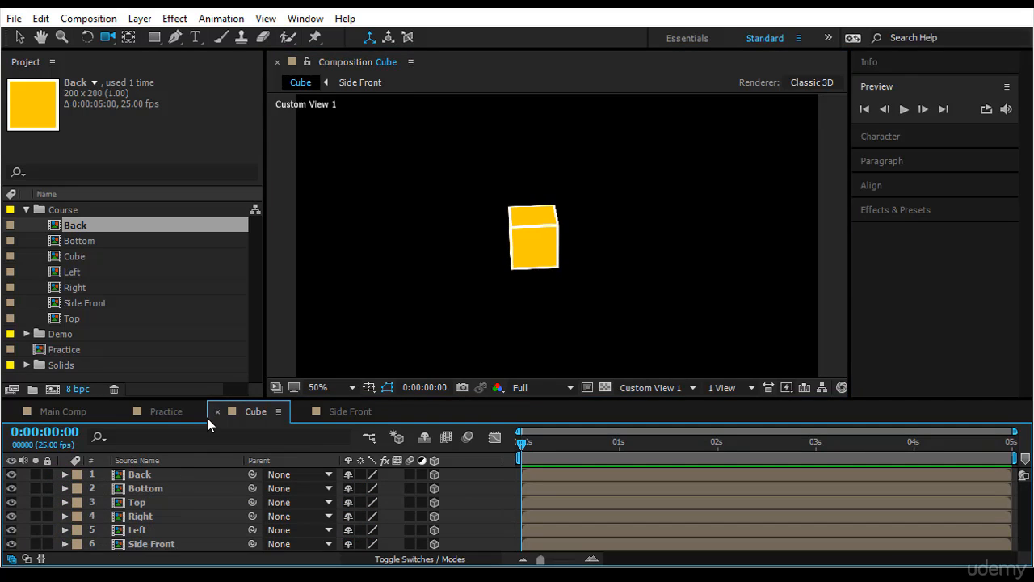
drag(194, 398, 205, 298)
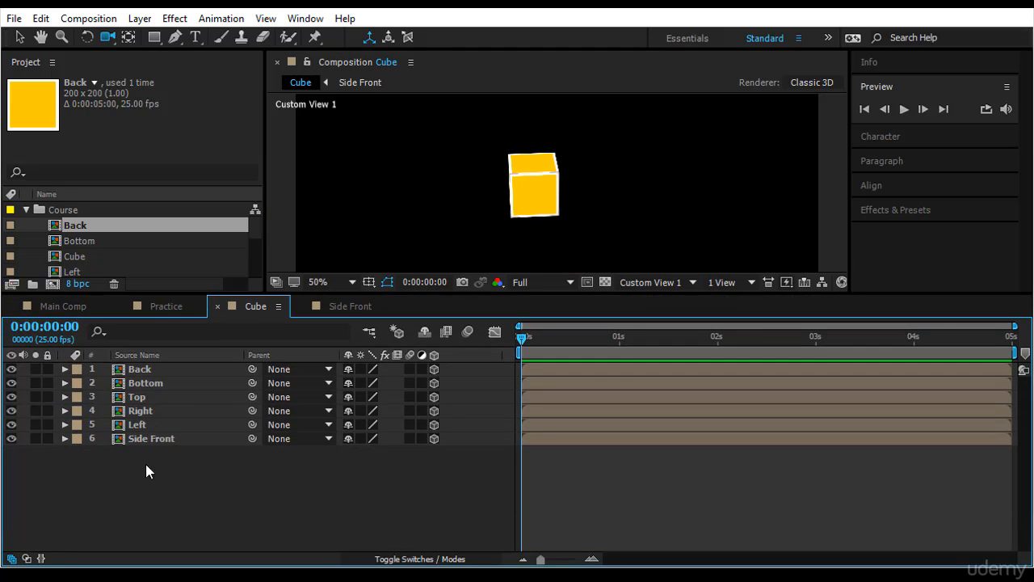
Pre-compose all six face layers into a new composition named Cube 3D, moving all attributes into it and opening it.
drag(146, 482, 172, 395)
right_click(173, 395)
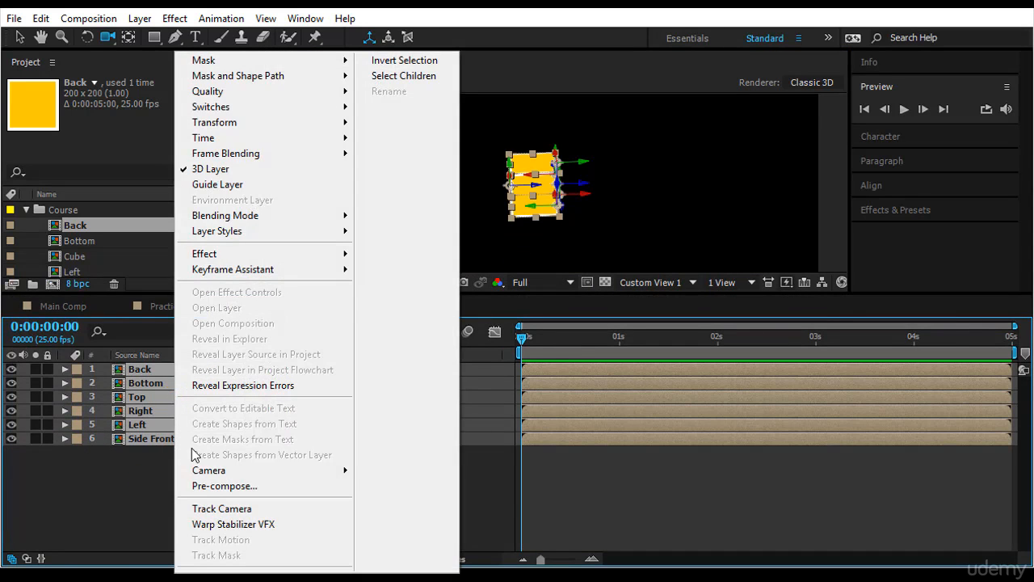
click(223, 485)
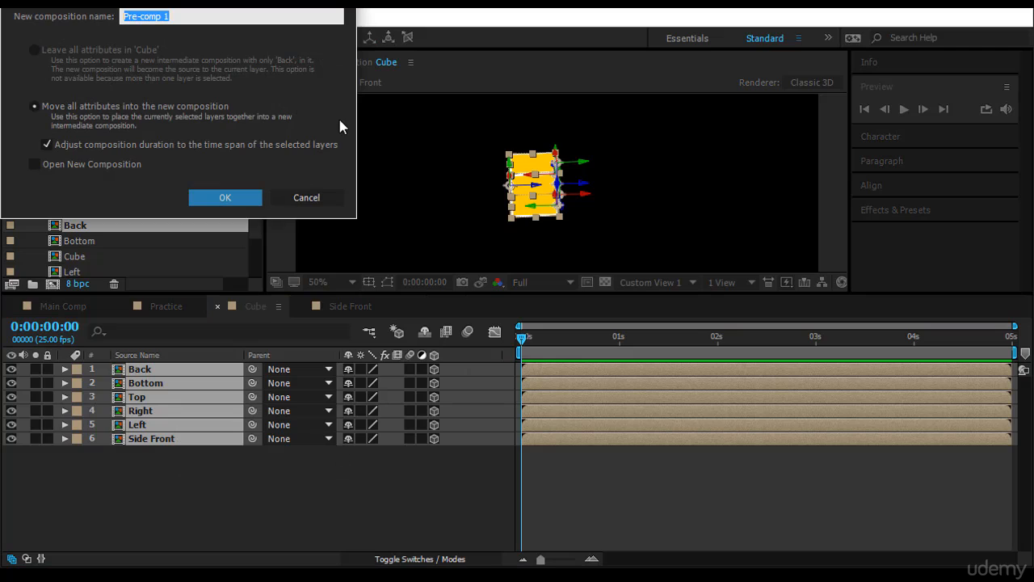
text(Cube 3D)
click(50, 164)
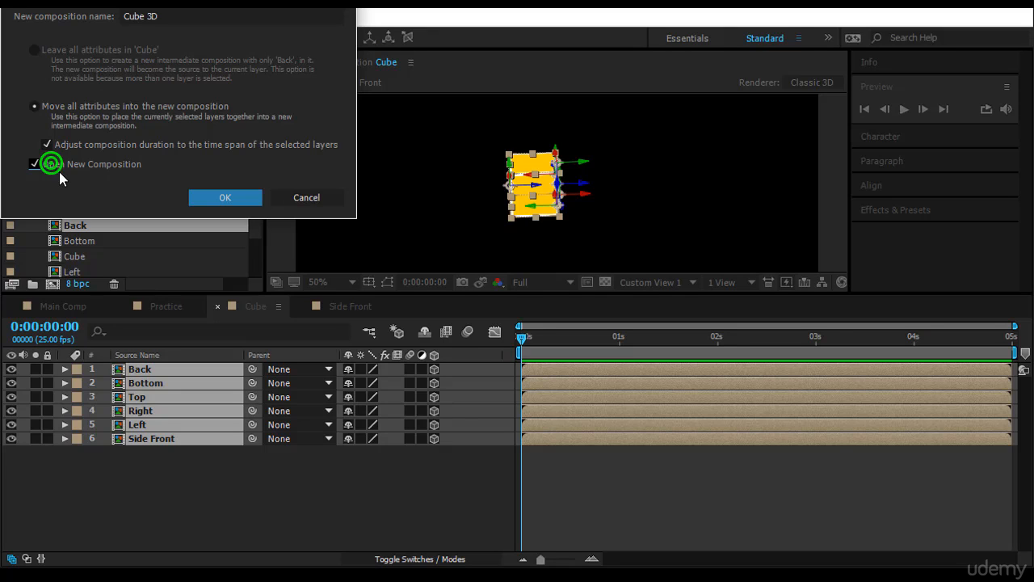
click(225, 197)
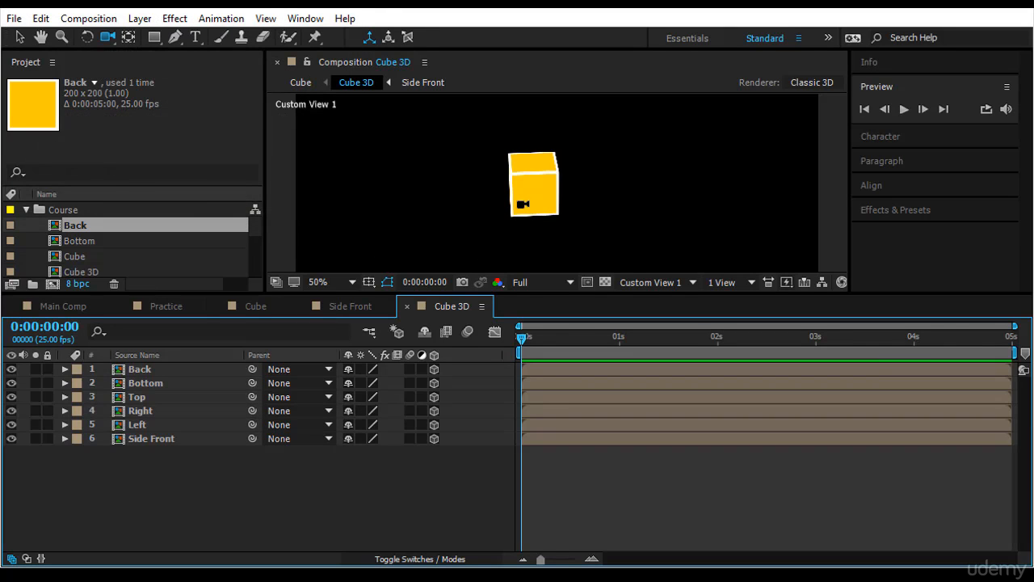
Switch to the Selection tool and enlarge the composition viewer by reducing the timeline's height.
key(v)
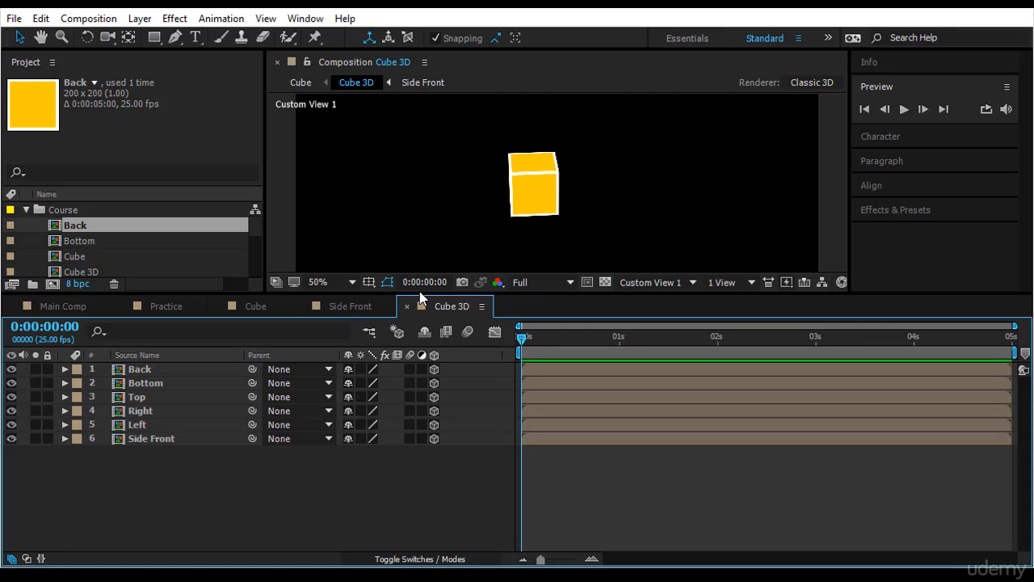
drag(419, 292, 420, 399)
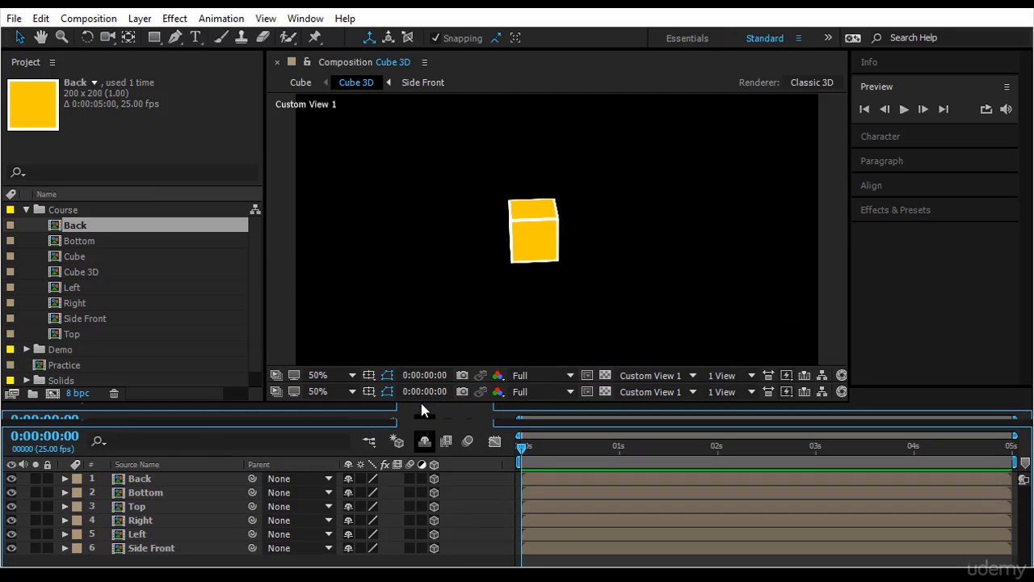
click(556, 260)
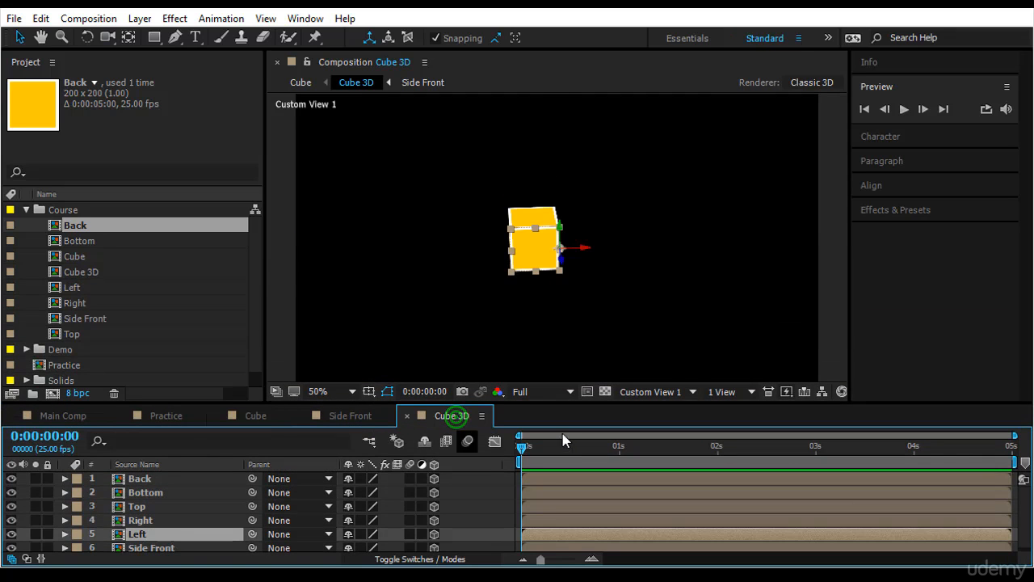
Rename the Cube composition as Main Comp in its composition settings.
click(265, 415)
right_click(266, 415)
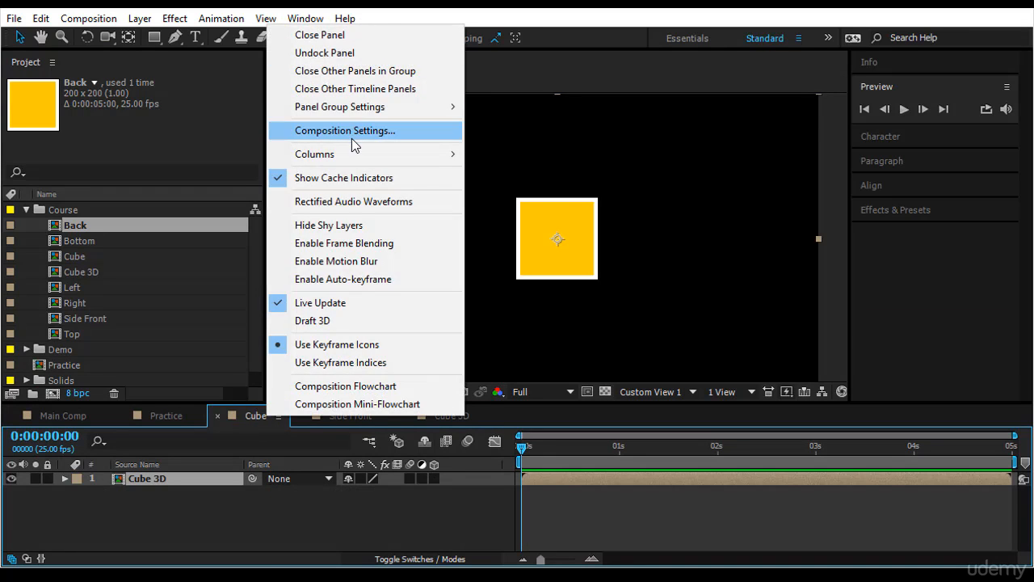
click(381, 131)
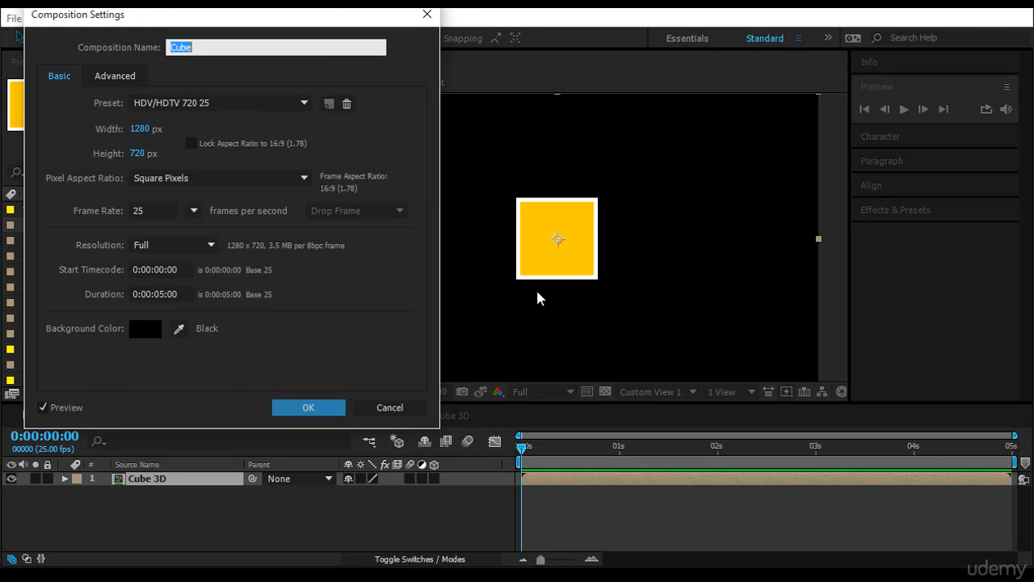
text(Main Comp)
key(Return)
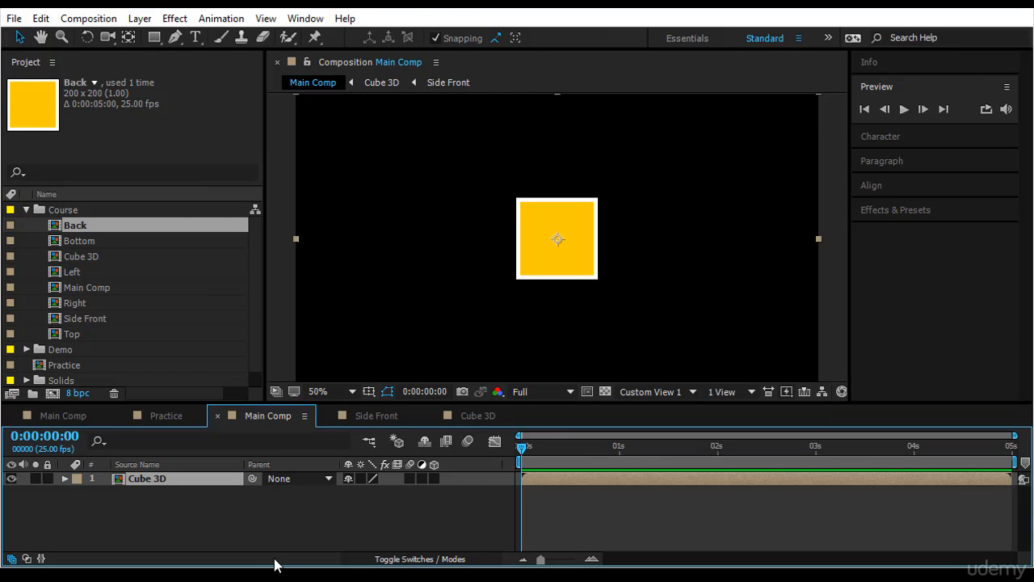
Make the Cube 3D layer 3D, enable Collapse Transformations on it and orbit the view to check the cube's depth.
click(434, 478)
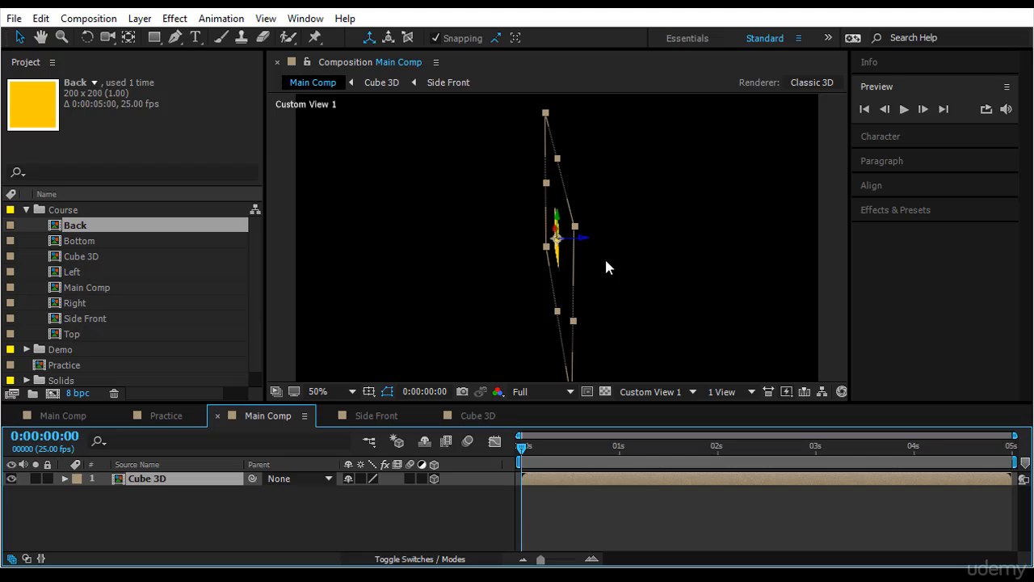
click(360, 478)
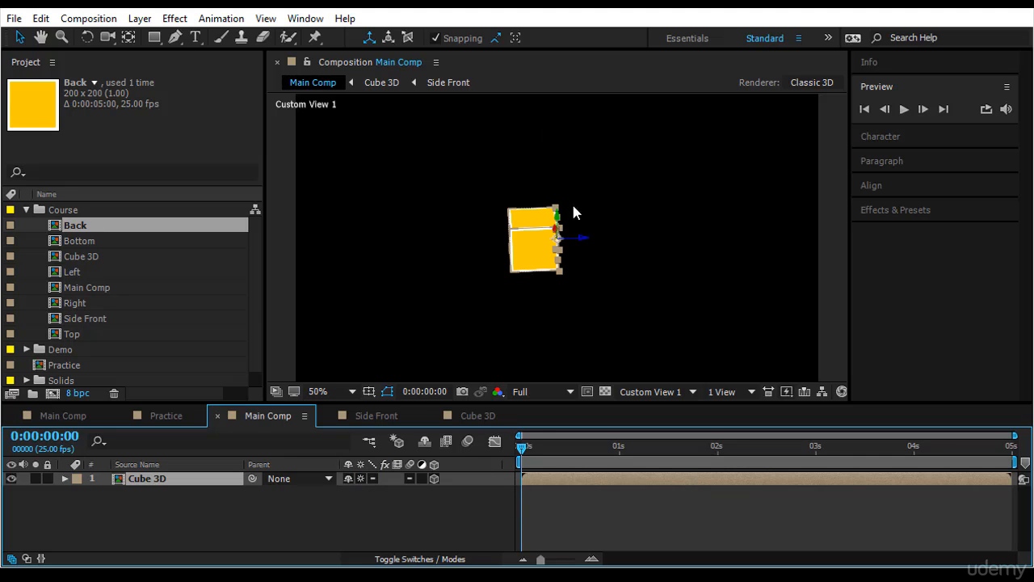
click(564, 300)
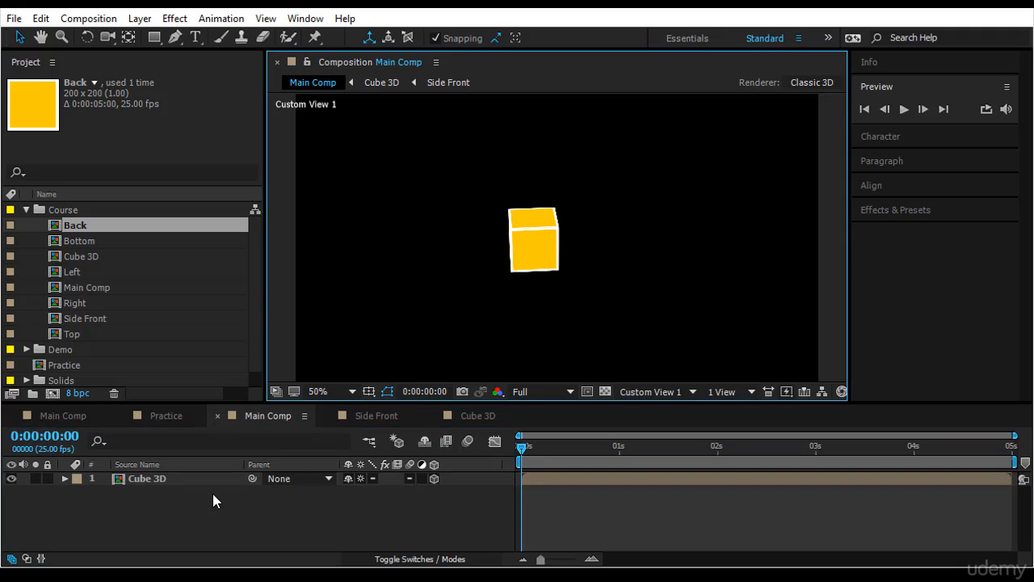
click(189, 480)
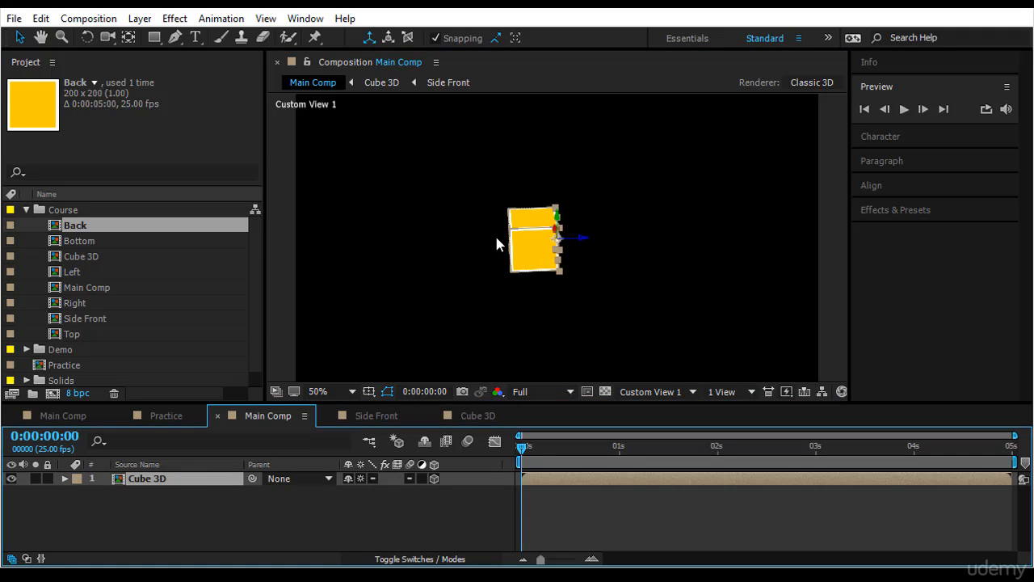
click(111, 35)
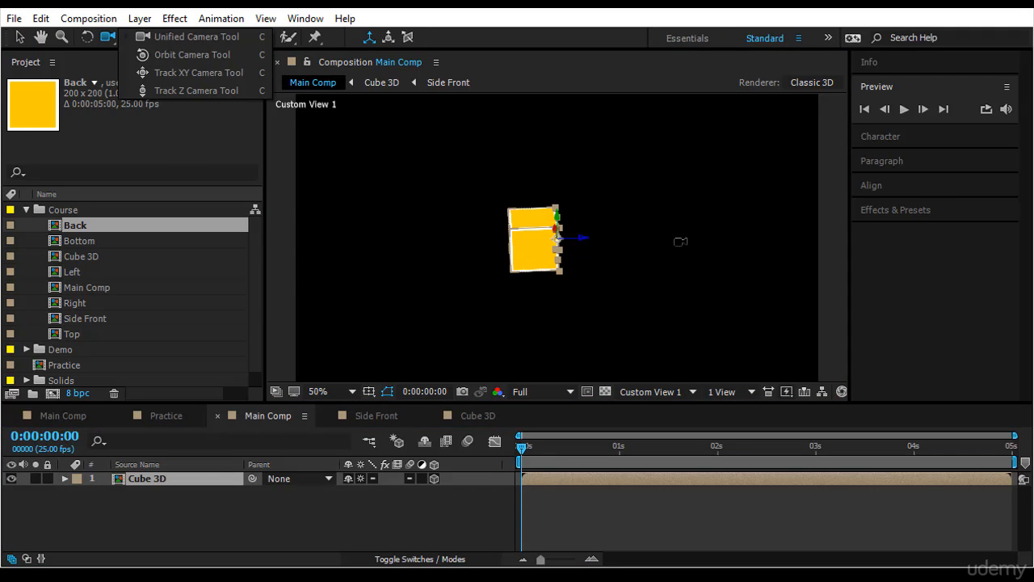
drag(615, 247, 557, 243)
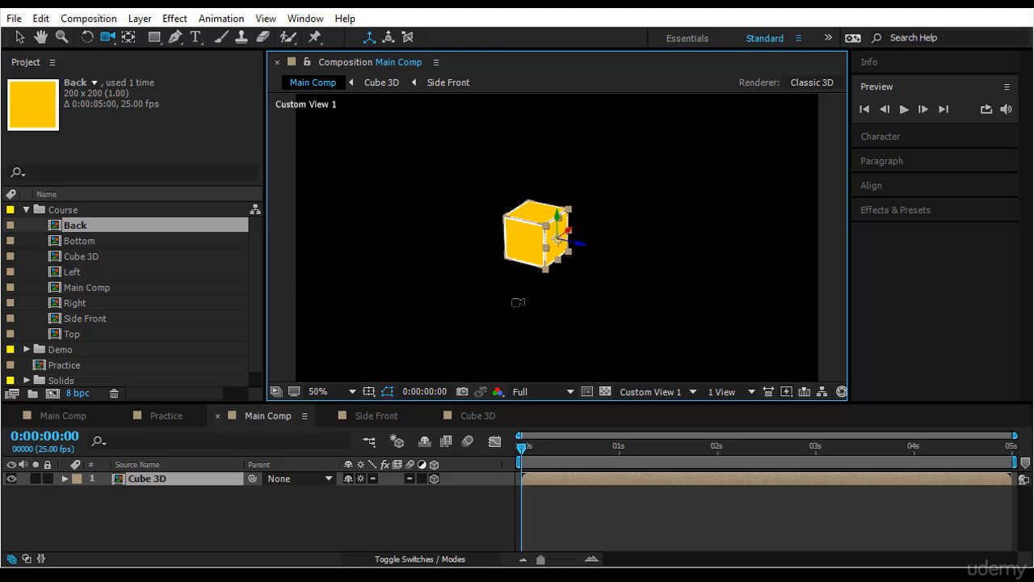
Set the Z value of the Cube 3D layer's anchor point to 100 so the pivot sits at the cube's centre.
click(144, 479)
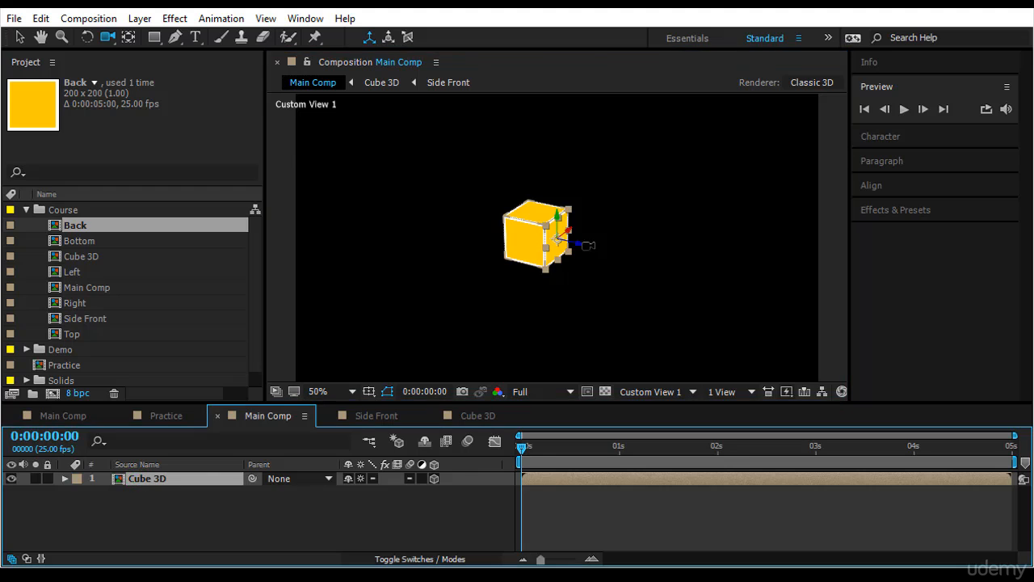
key(v)
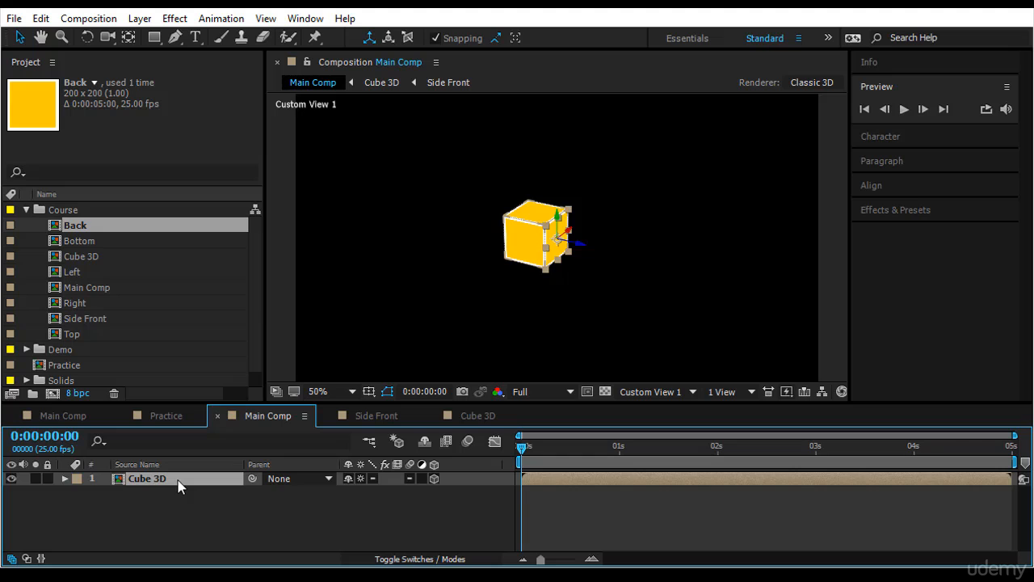
key(a)
mouse_move(401, 495)
mouse_down()
mouse_move(412, 493)
mouse_move(393, 506)
mouse_up()
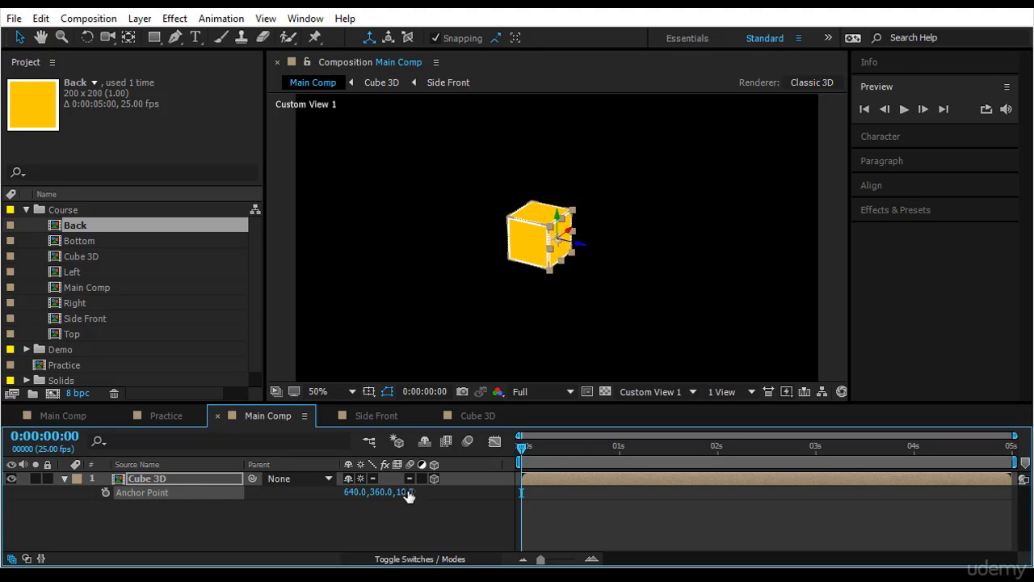
click(404, 492)
text(100)
key(Return)
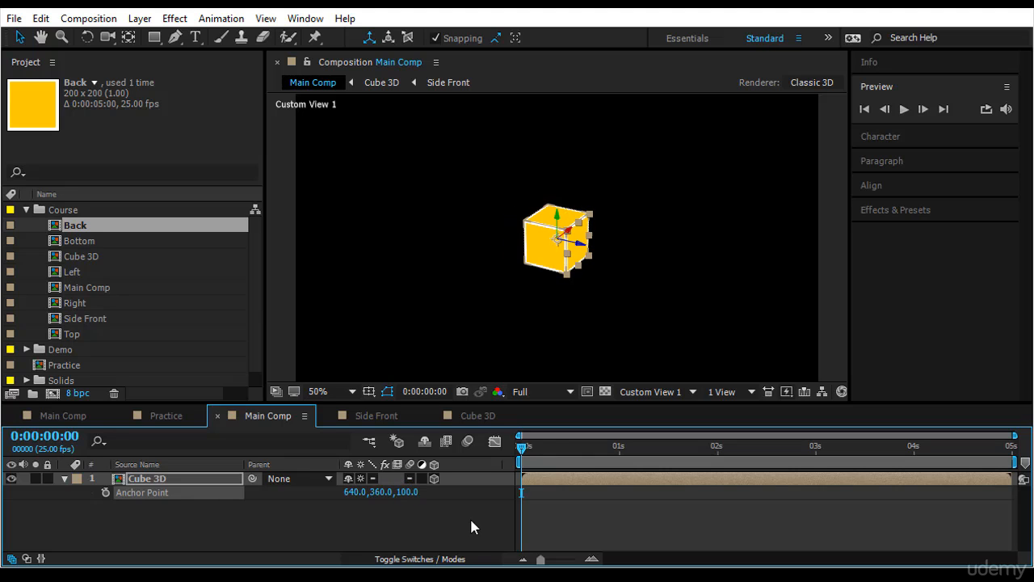
click(718, 528)
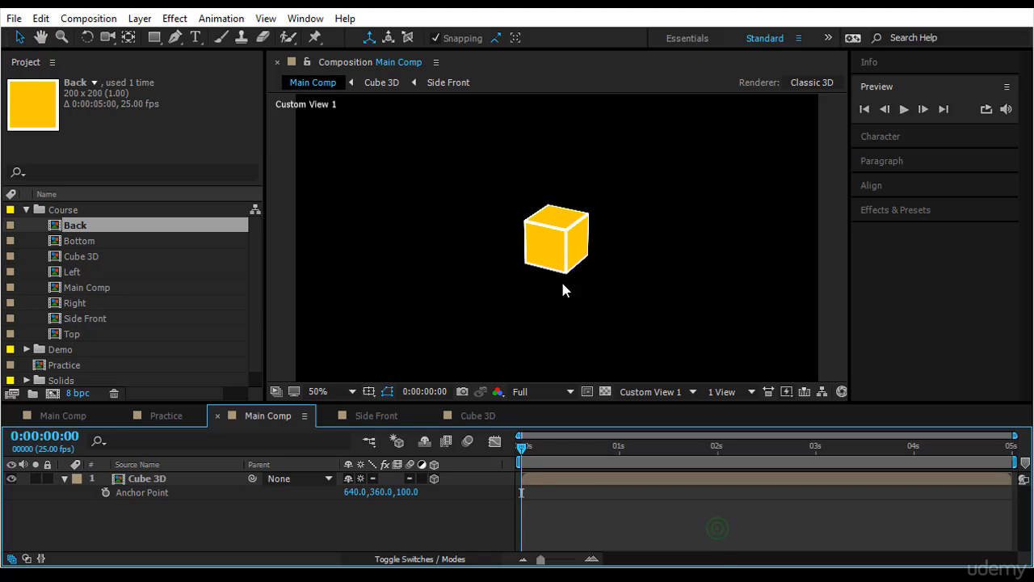
Scale the Cube 3D layer up uniformly to 214% and inspect the enlarged cube from several angles.
click(106, 36)
drag(561, 231, 597, 276)
click(189, 478)
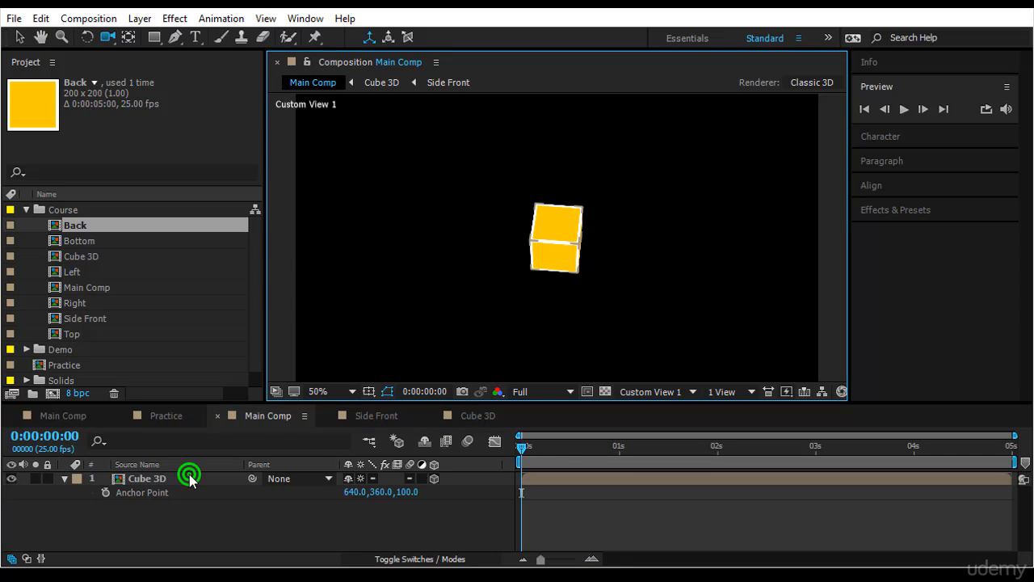
key(s)
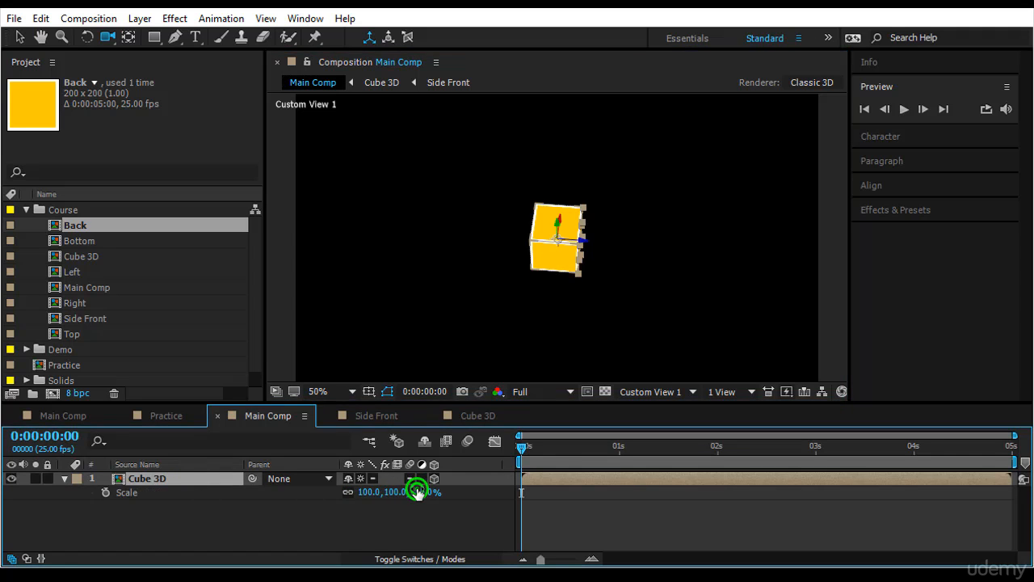
drag(416, 492, 514, 485)
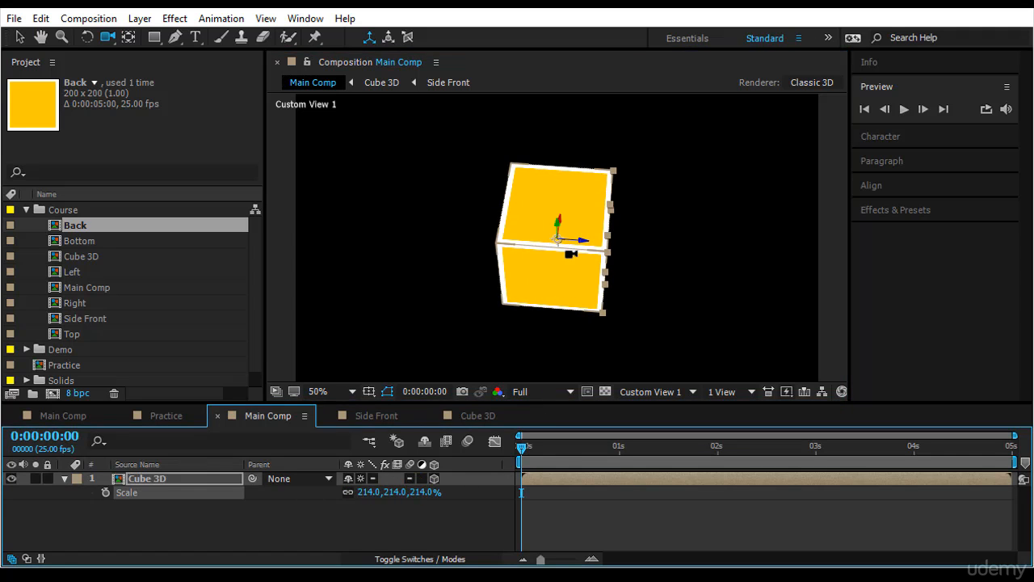
drag(569, 260, 478, 286)
drag(591, 276, 719, 237)
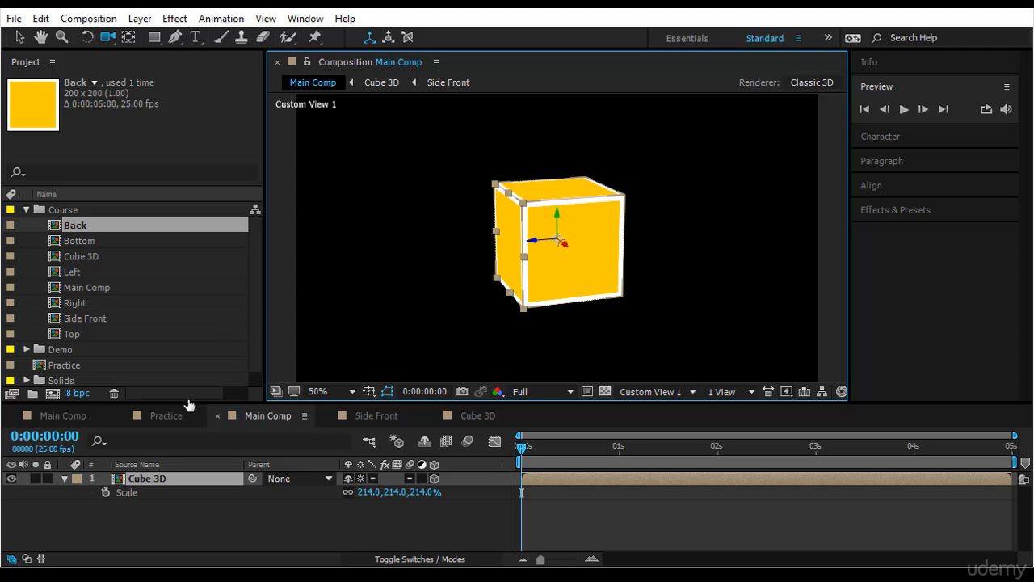
Open the demo Main Comp containing the animated photo cube and the gray solid background.
click(51, 418)
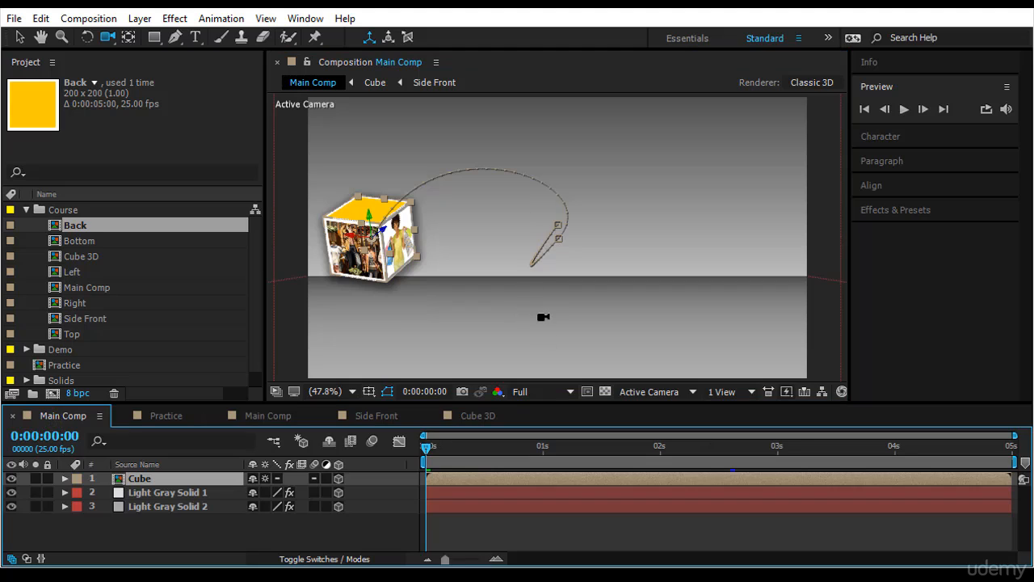